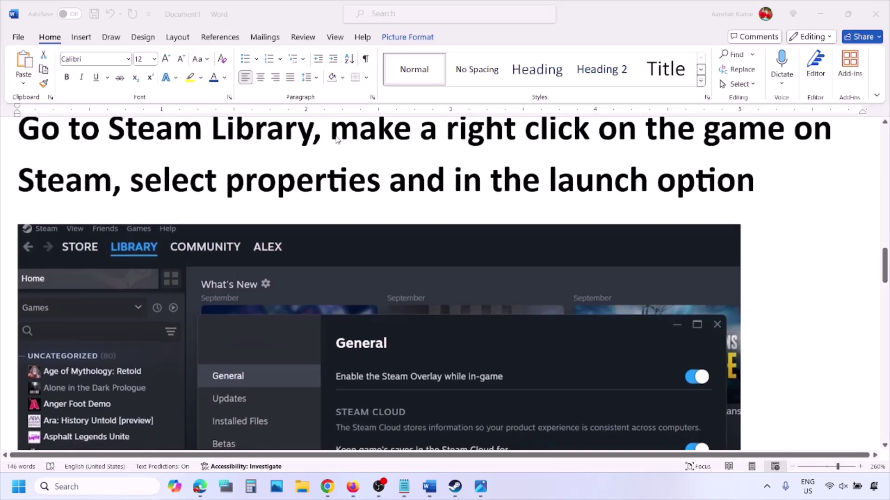
Review the Steam launch option instructions in the document, including the -dx11 and -d3d11 example screenshots
left_click_drag(335, 135, 792, 135)
left_click_drag(218, 181, 385, 182)
scroll(383, 185, "down", 5)
scroll(383, 185, "up", 1)
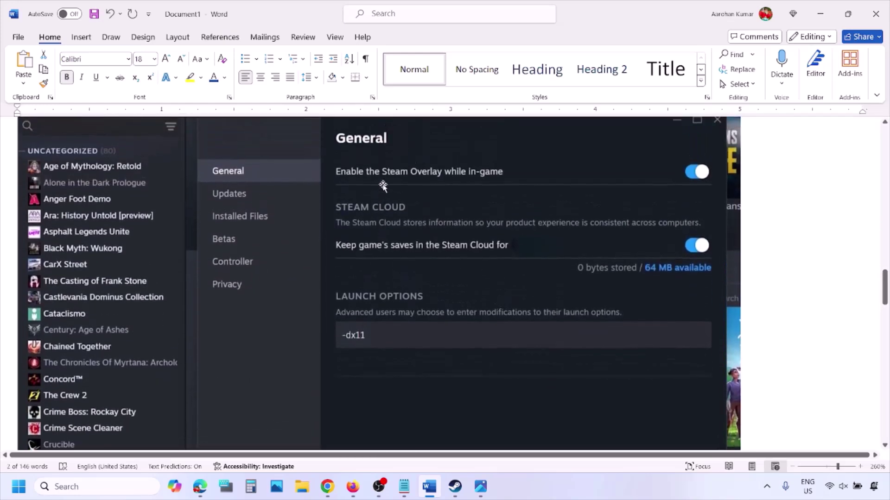
right_click(383, 237)
left_click(348, 338)
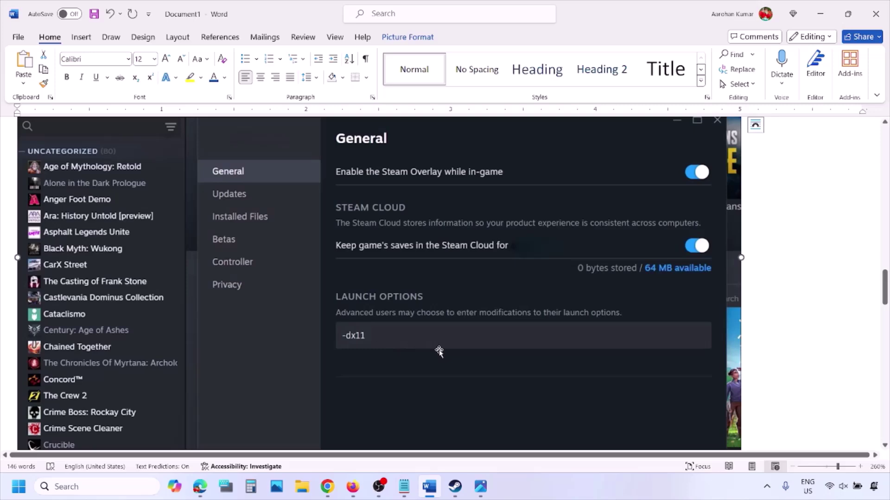
scroll(439, 351, "down", 7)
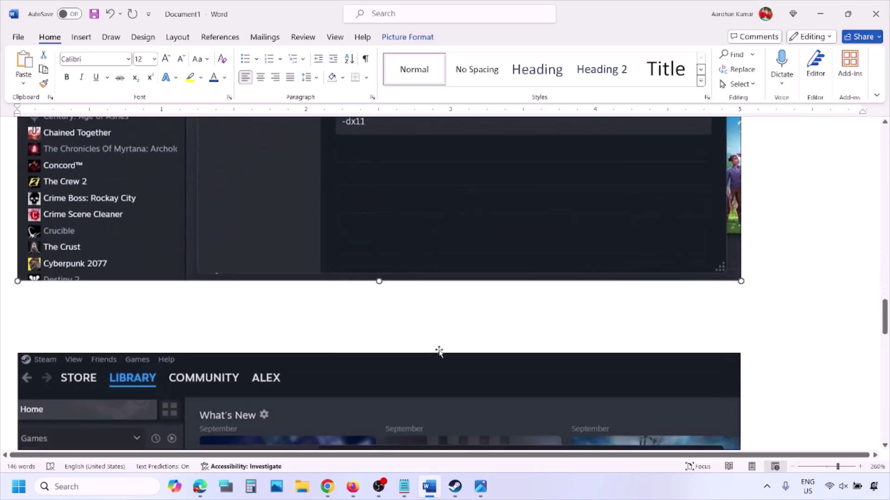
scroll(439, 351, "down", 4)
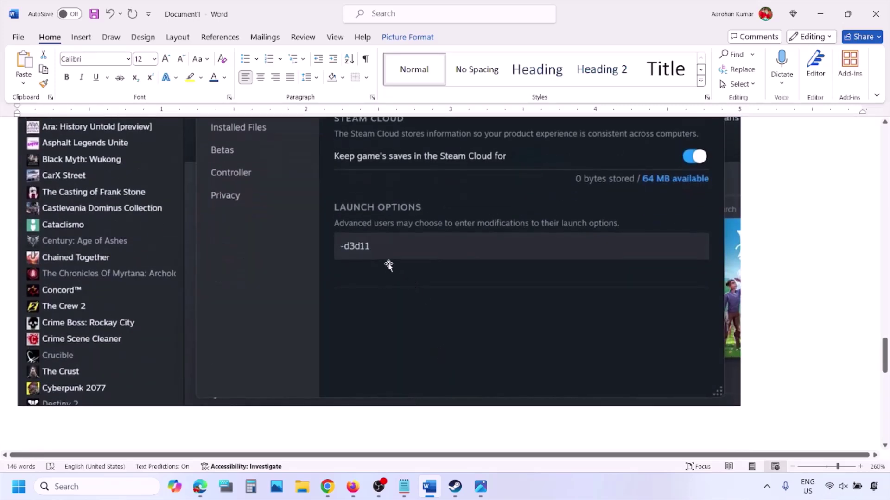
scroll(387, 264, "up", 1)
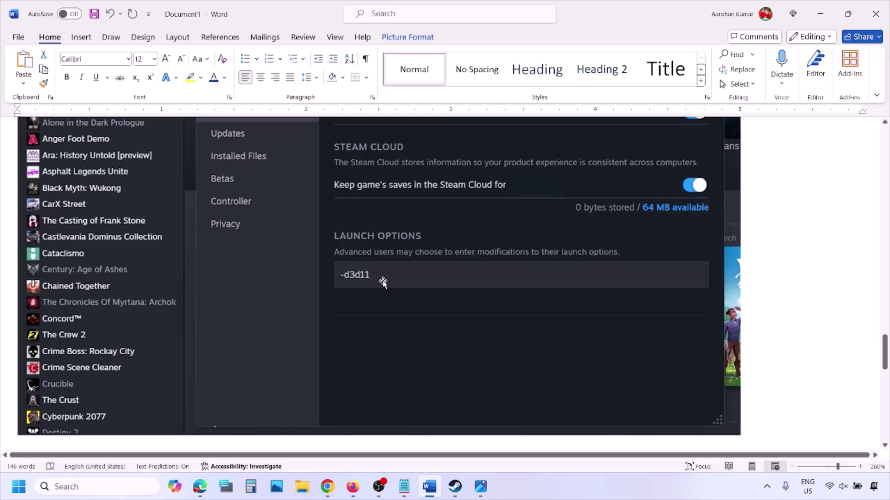
scroll(399, 284, "down", 7)
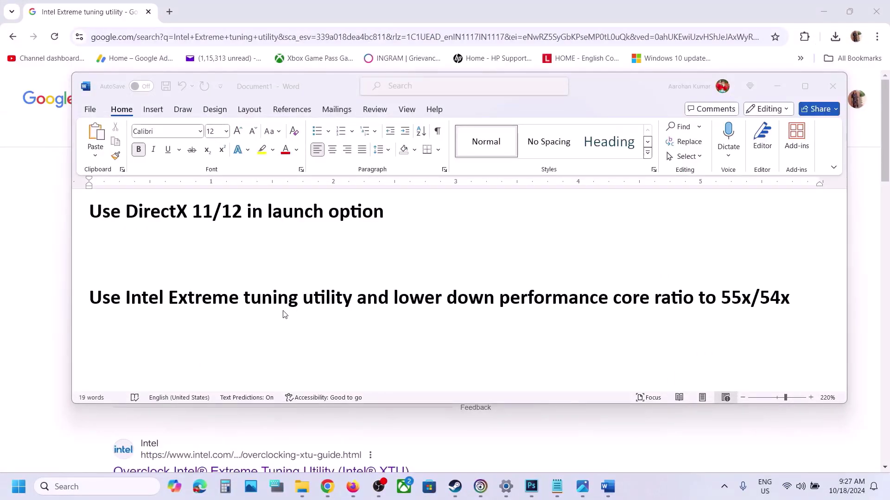
Search Windows for "intel" and launch Intel Extreme Tuning Utility
left_click(52, 307)
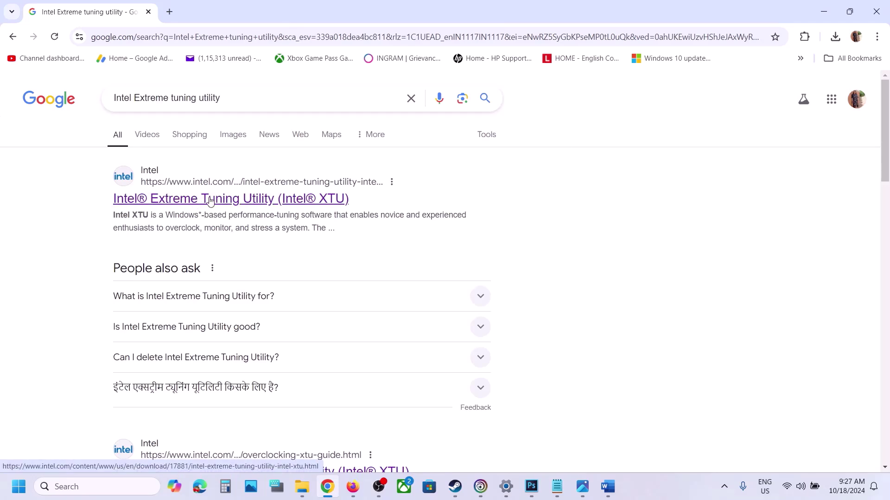
left_click(56, 487)
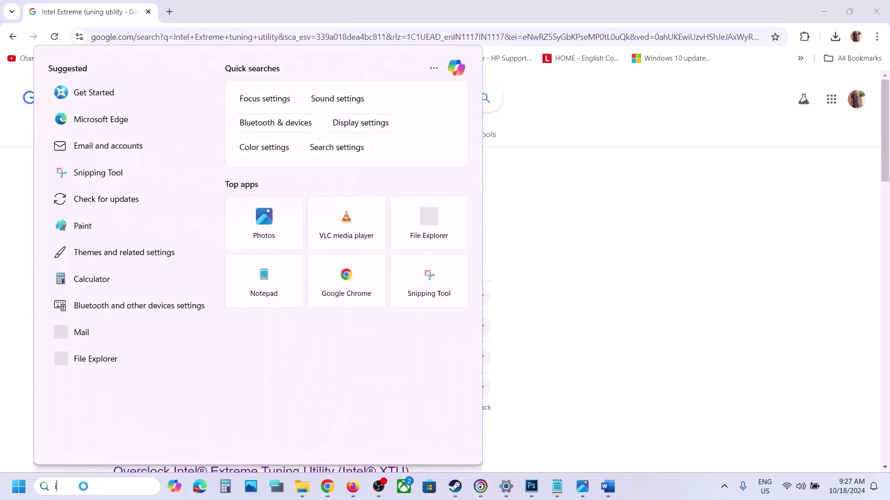
type("intel")
key("Escape")
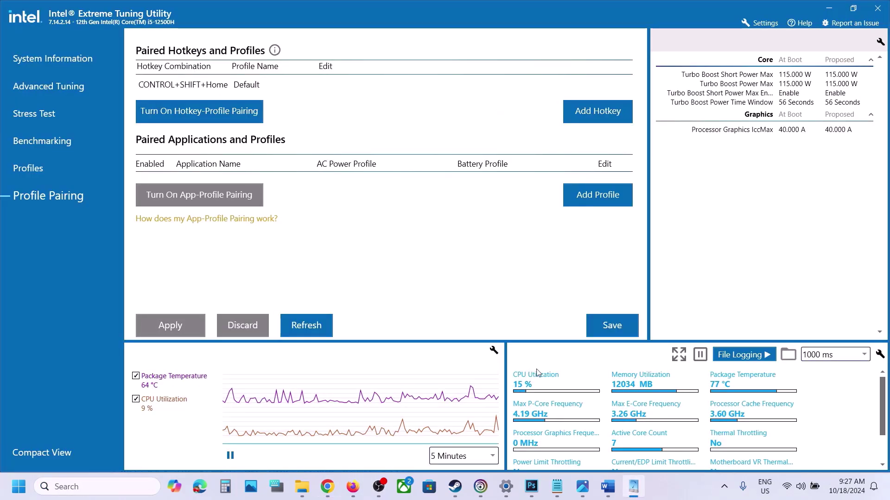
Switch to Photos and examine the Performance Core Ratio setting in the 7boYRAV.png example
left_click(582, 487)
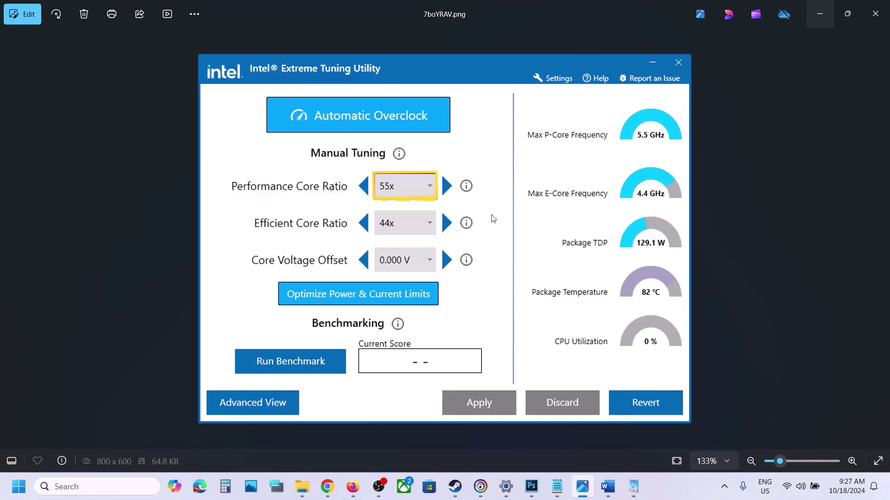
scroll(364, 160, "up", 2)
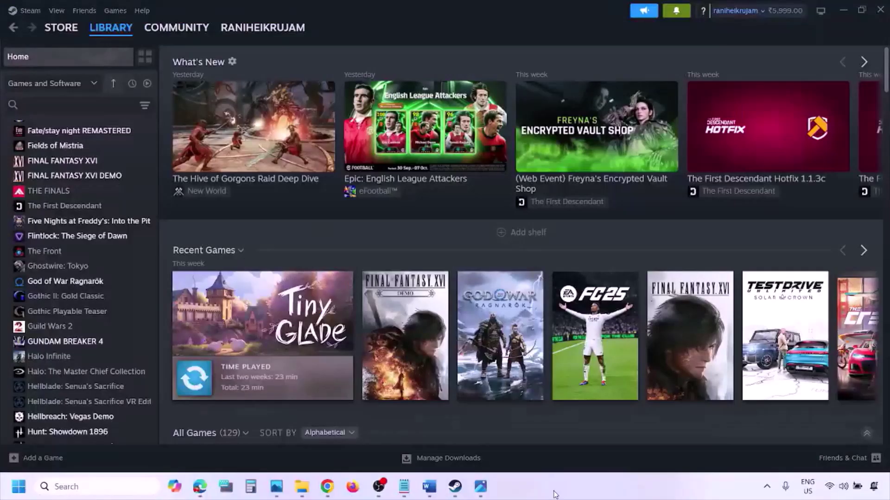
Show the Windows restart option, and switch to the Word guide to highlight the Step 2 instruction
left_click(19, 487)
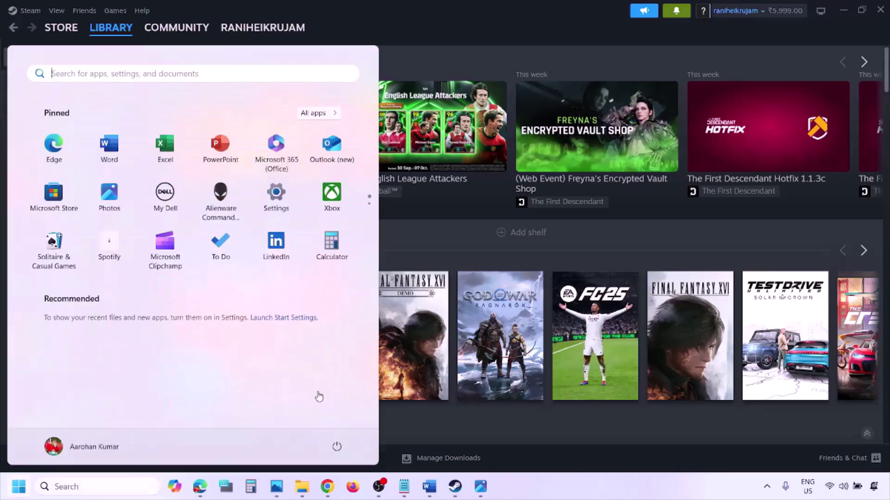
left_click(337, 447)
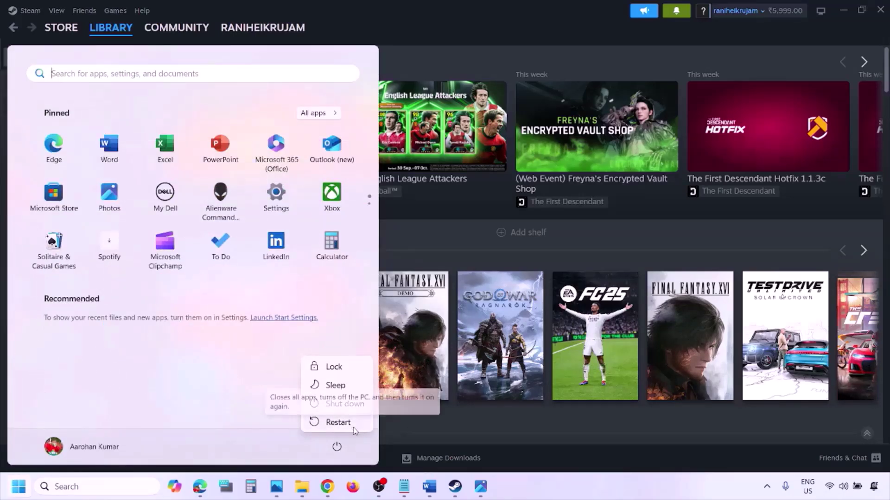
left_click(430, 489)
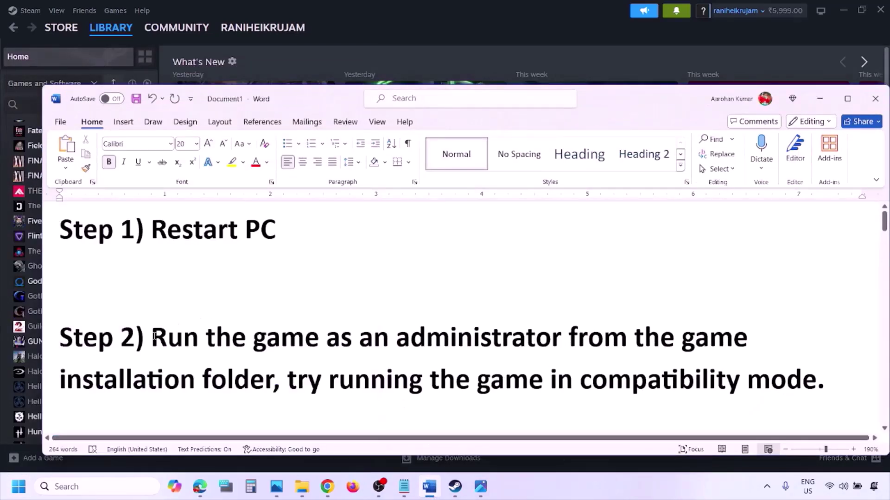
left_click_drag(155, 336, 252, 366)
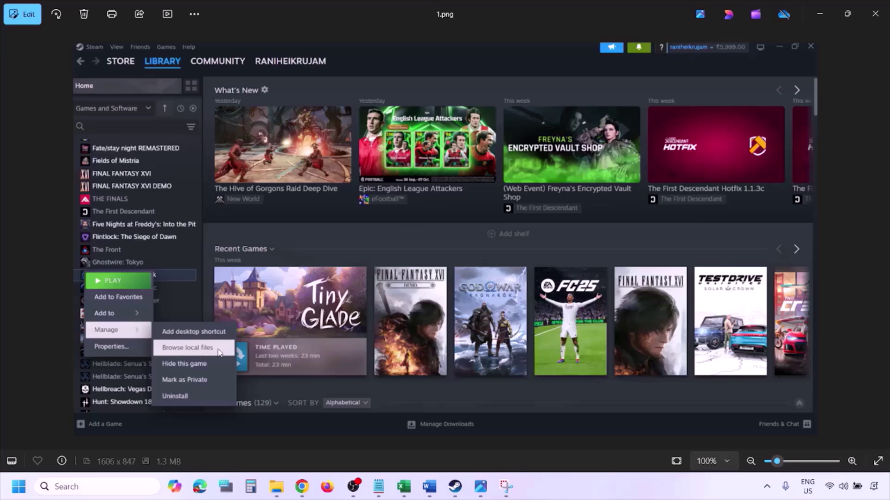
Examine Browse local files in 1.png and the file's Properties entry in 2.png at closer zoom
scroll(211, 347, "up", 2)
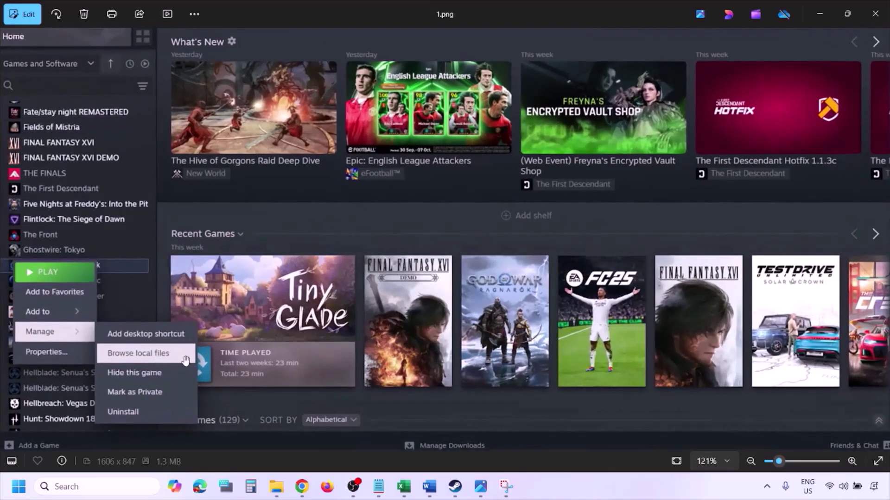
scroll(179, 360, "down", 2)
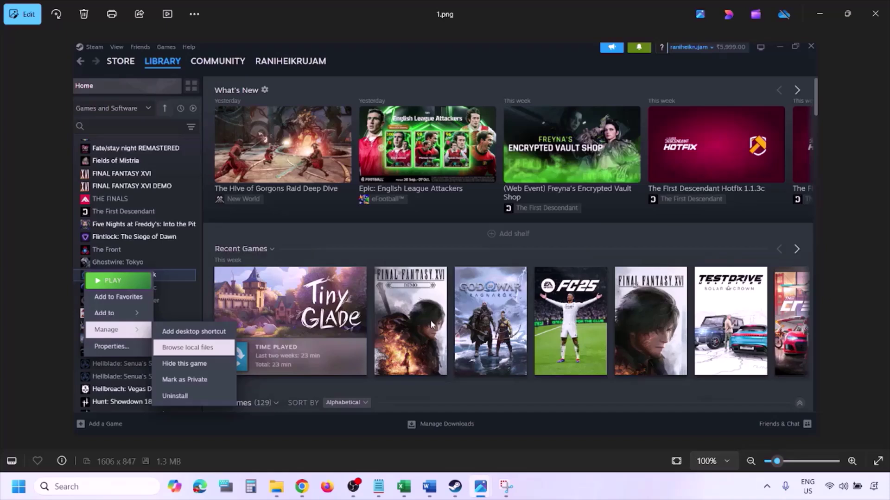
key("Right")
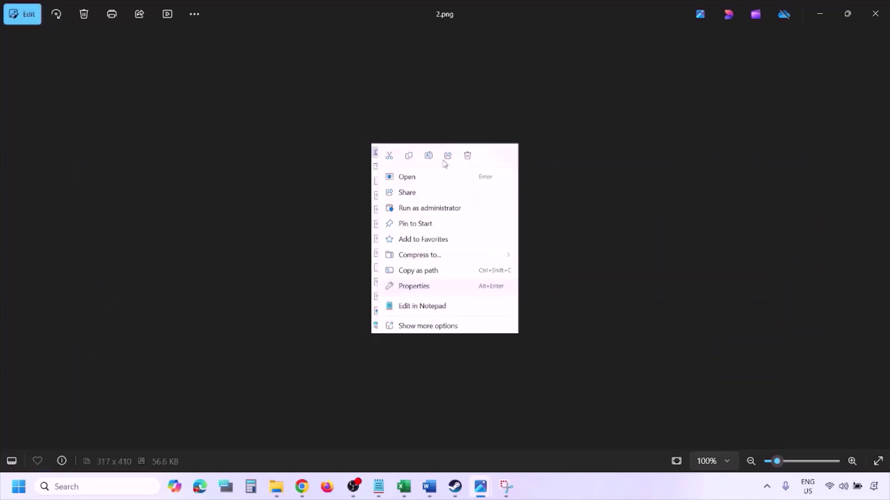
scroll(435, 274, "up", 4)
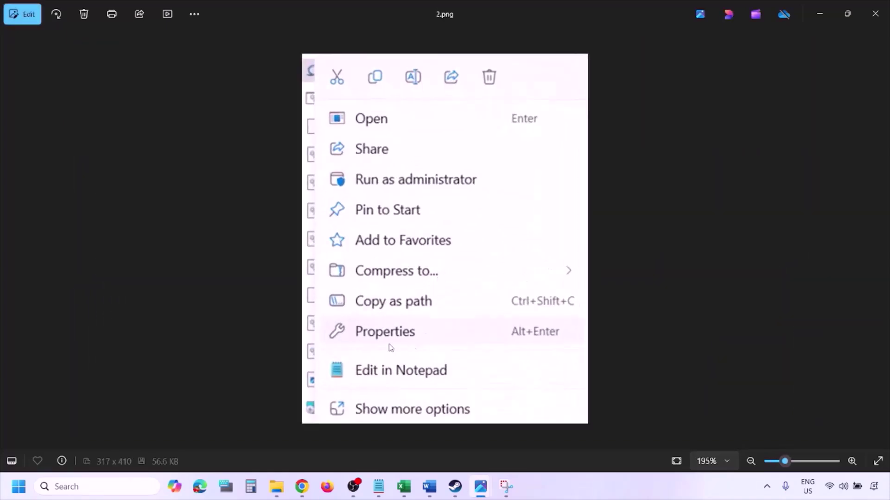
scroll(410, 342, "down", 4)
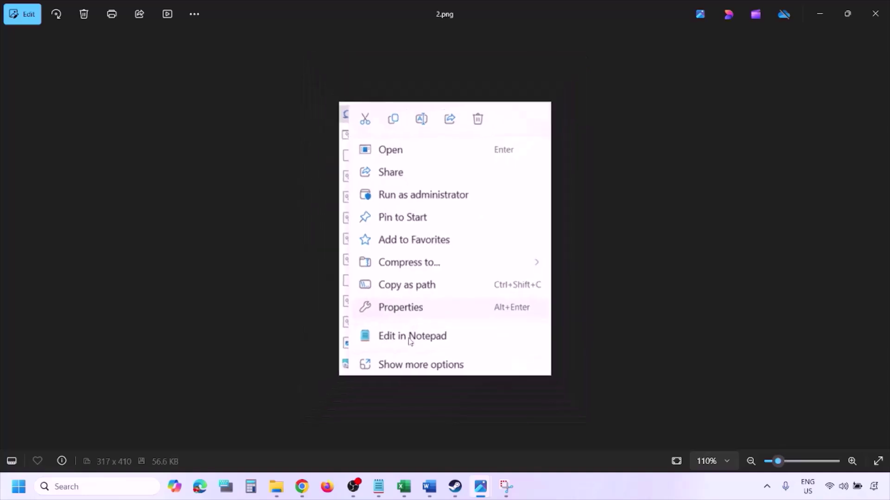
Advance to 3.png and examine the run-as-administrator setting in the Compatibility properties
key("Right")
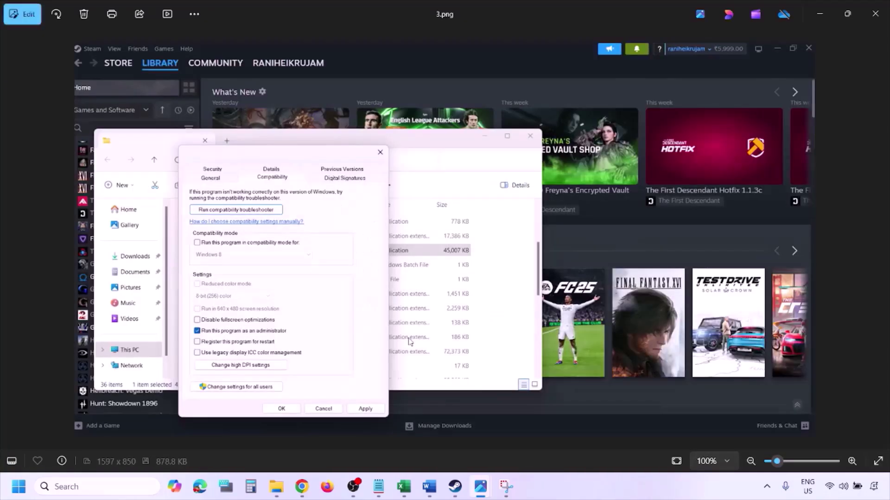
scroll(265, 262, "up", 1)
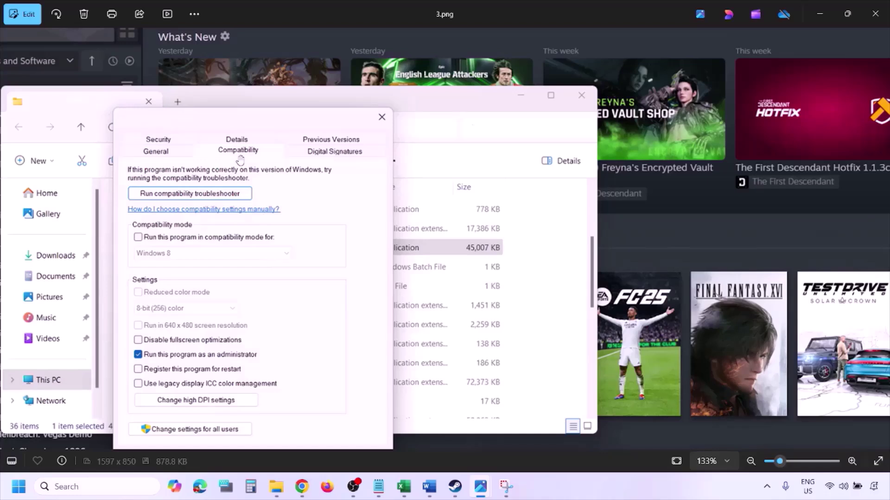
scroll(197, 347, "down", 1)
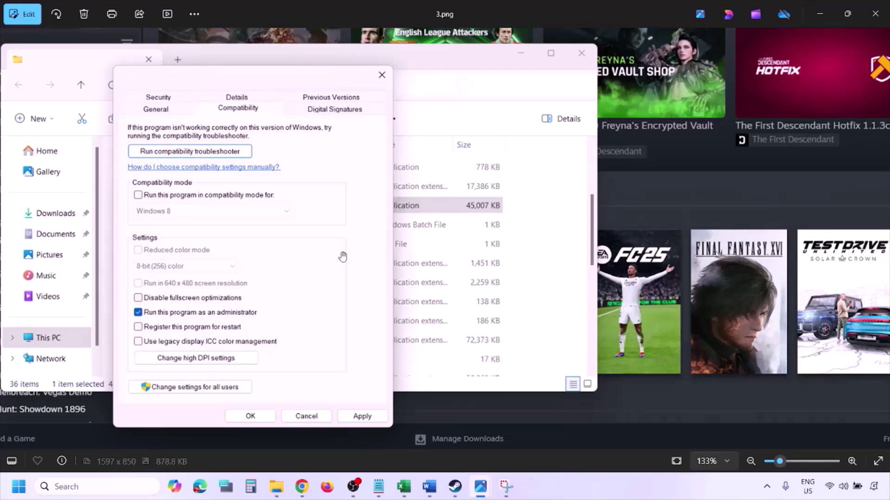
scroll(343, 256, "down", 3)
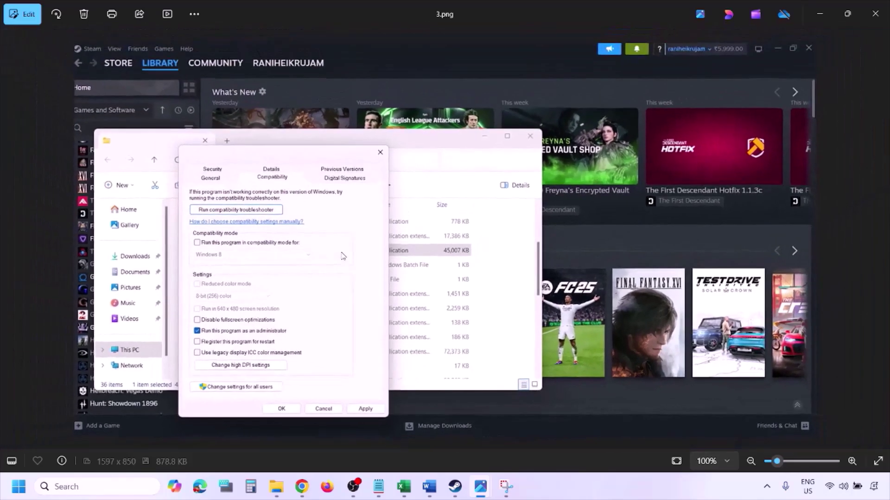
Advance to 4.png and examine the Windows 8 compatibility mode setting and the dialog's confirmation options
key("Right")
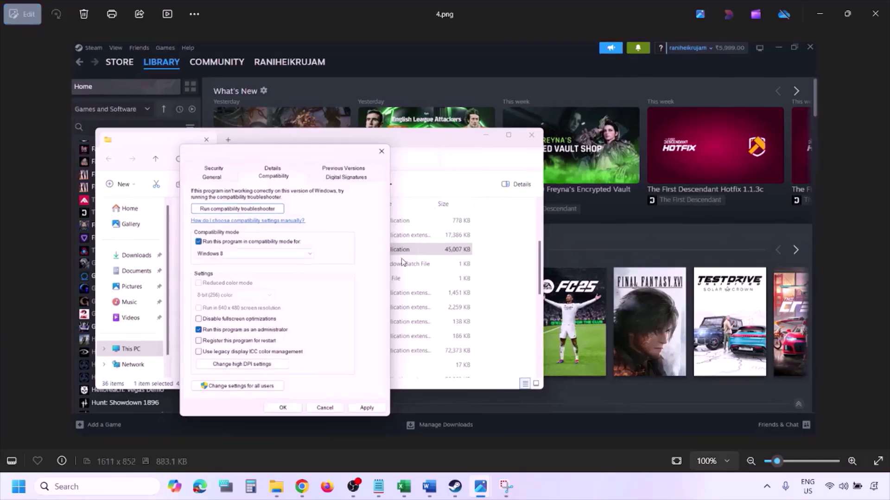
scroll(402, 263, "up", 3)
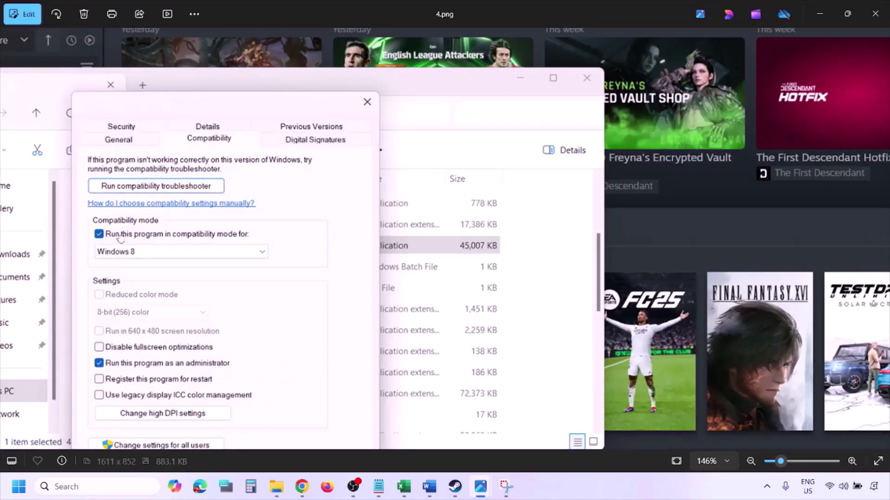
left_click_drag(102, 239, 108, 207)
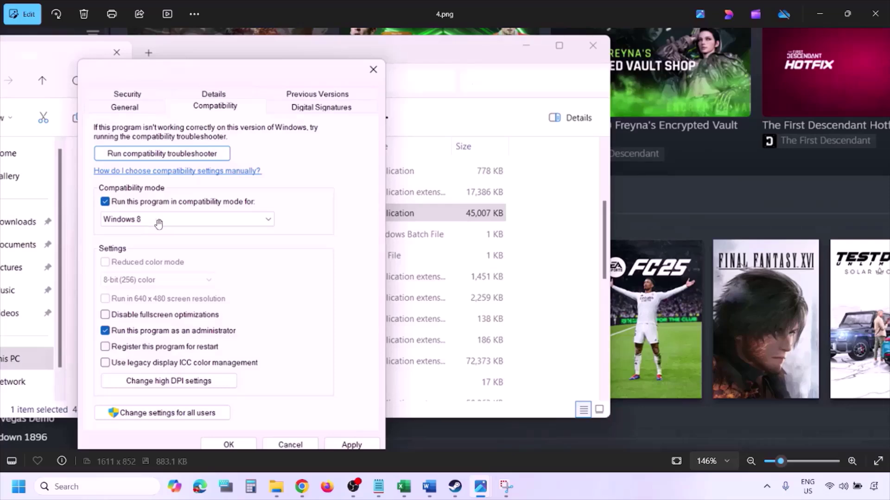
left_click_drag(344, 344, 351, 297)
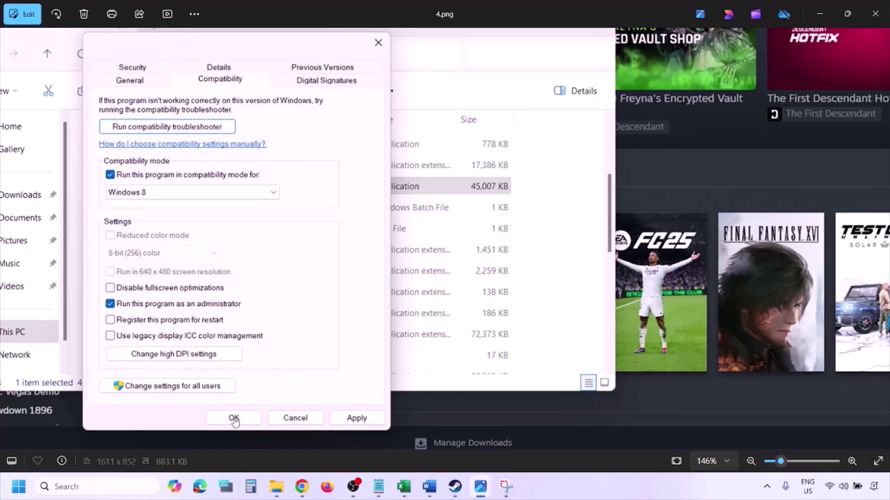
scroll(473, 330, "down", 3)
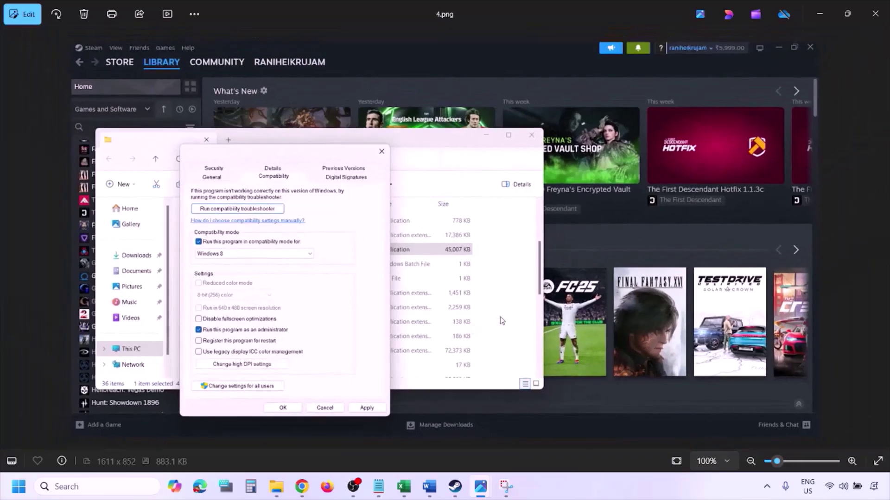
Examine the Windows 7 compatibility choice in 5.png and the fullscreen optimizations setting in 6.png
key("Right")
scroll(210, 302, "up", 3)
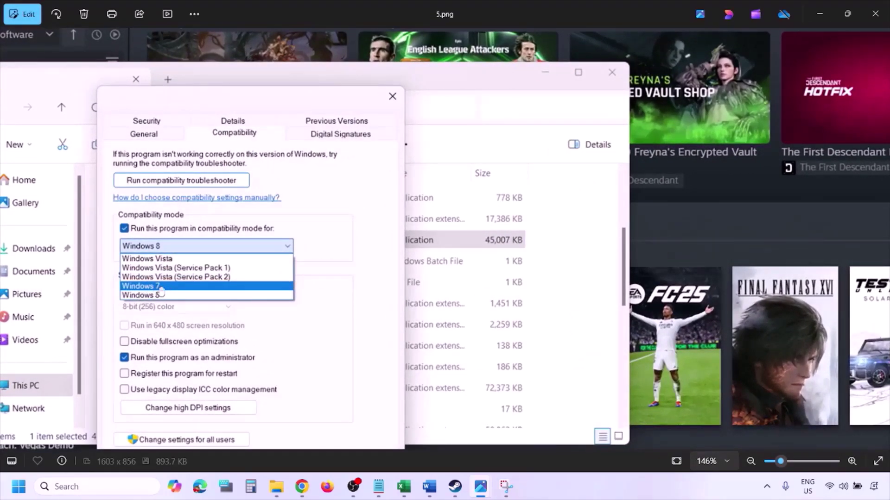
scroll(168, 292, "down", 3)
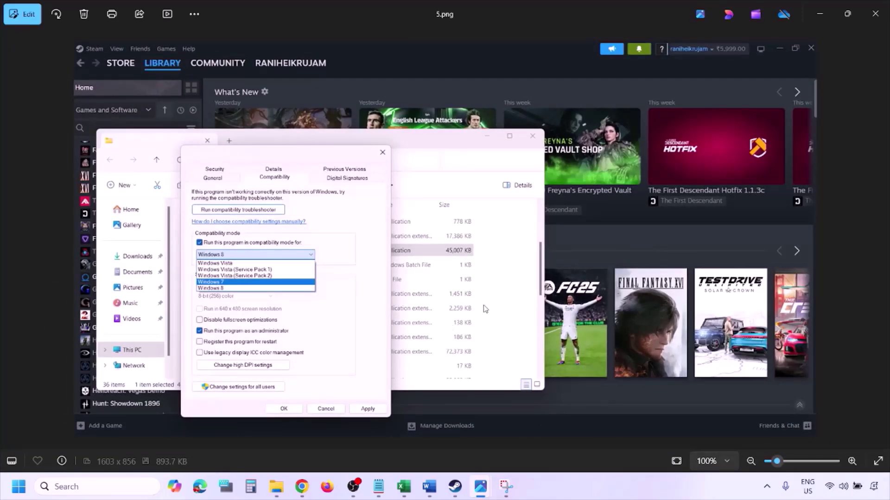
key("Right")
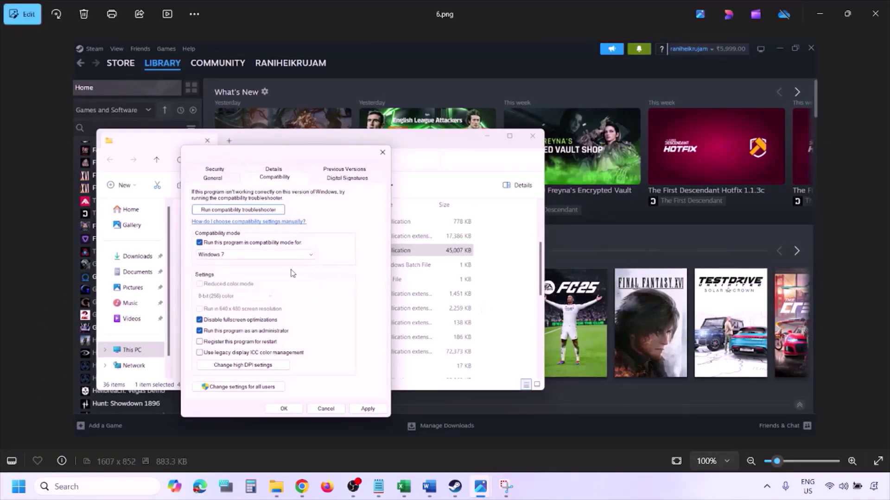
scroll(290, 273, "up", 3)
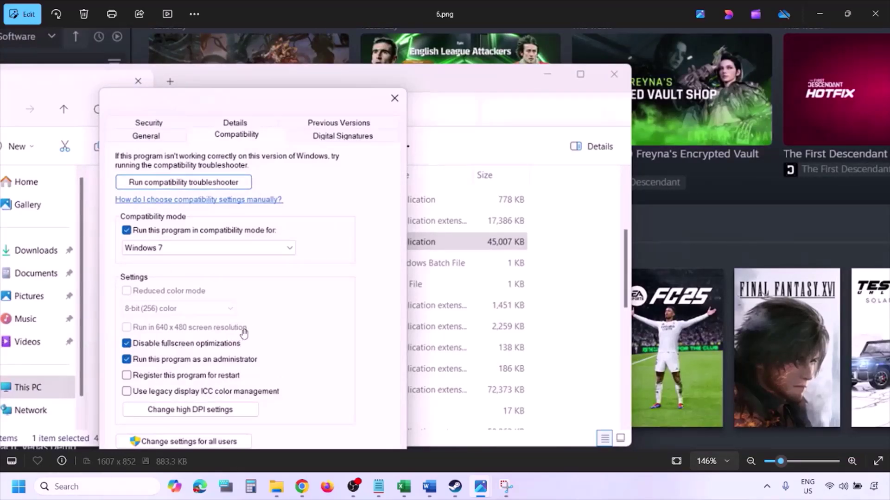
left_click_drag(255, 333, 293, 239)
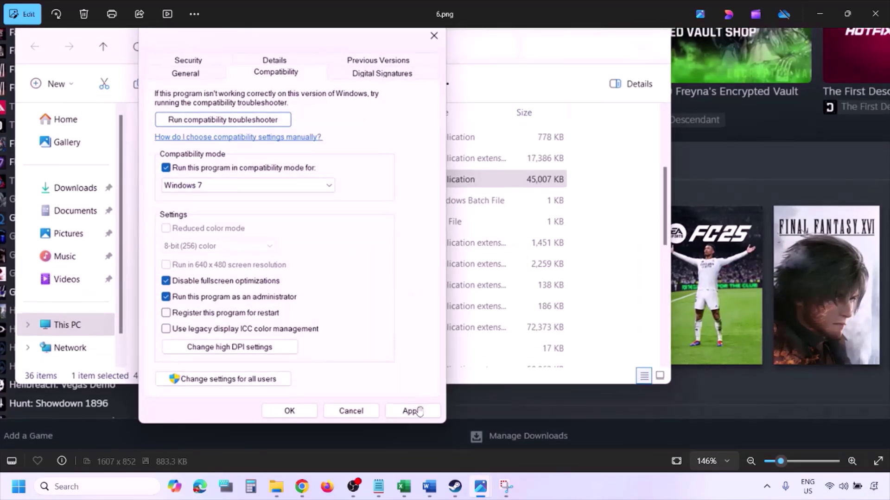
scroll(309, 411, "down", 3)
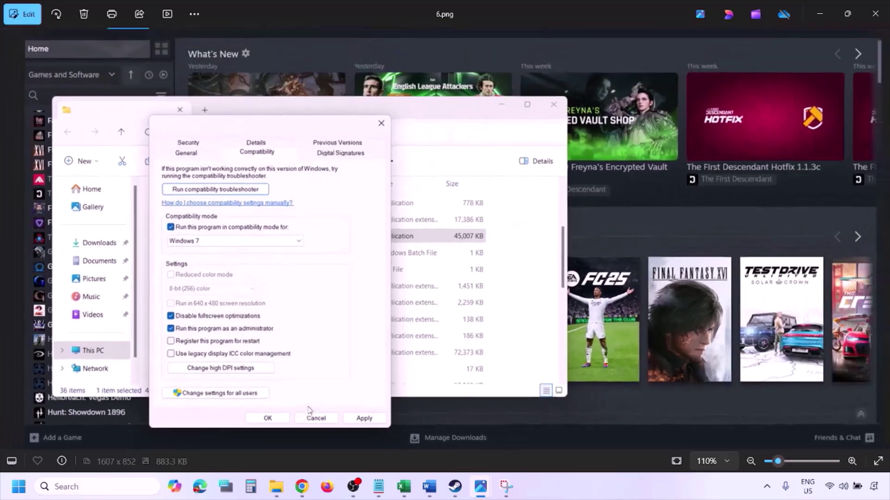
Examine the fullscreen optimizations and run-as-administrator settings in 6.png at closer zoom
scroll(246, 320, "up", 3)
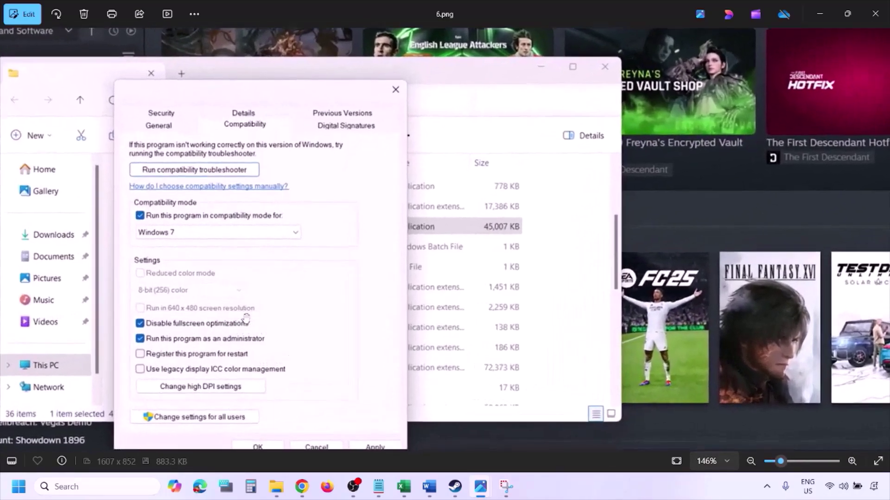
left_click_drag(175, 307, 221, 297)
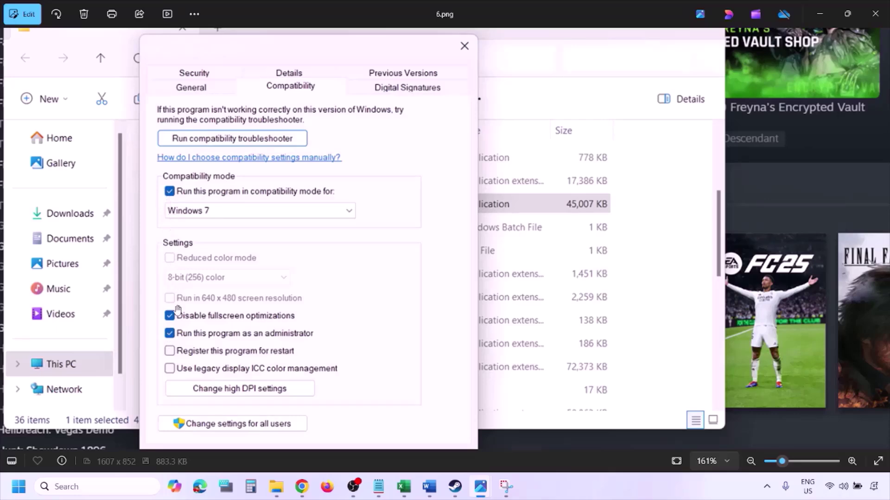
scroll(252, 272, "down", 4)
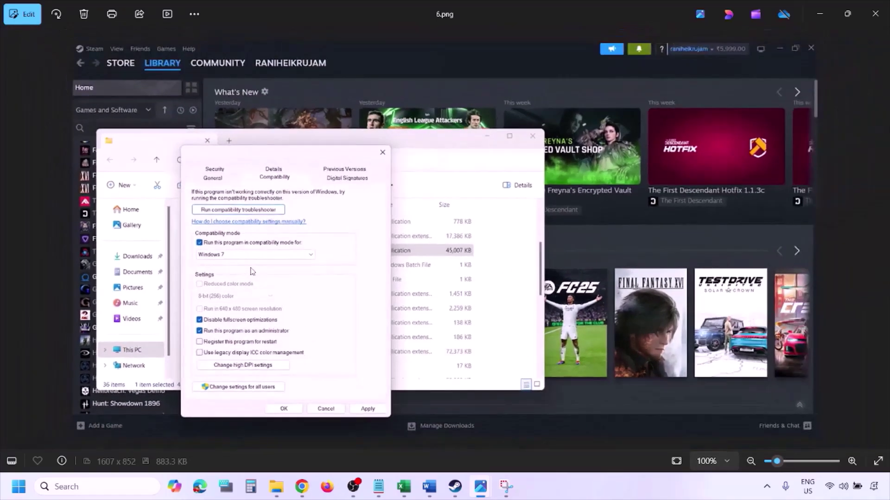
Advance to 7.png and examine the cleared compatibility options and the dialog's confirmation choices
key("Right")
scroll(252, 272, "up", 4)
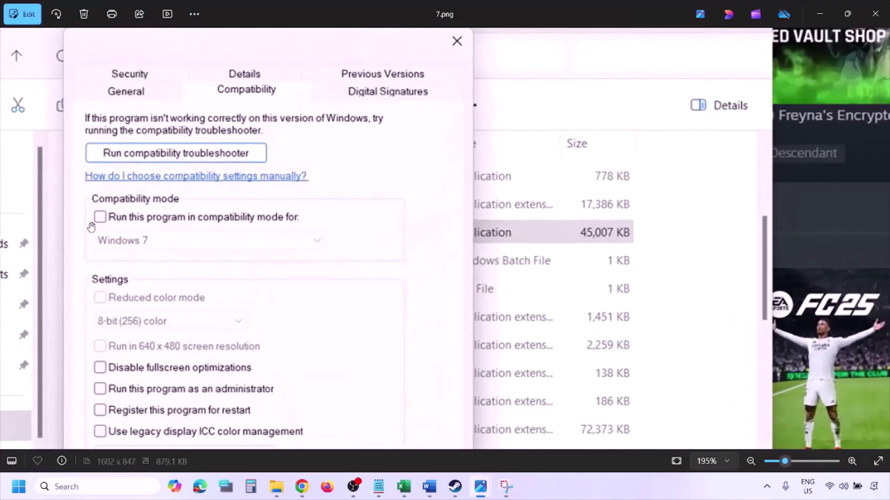
scroll(142, 300, "down", 1)
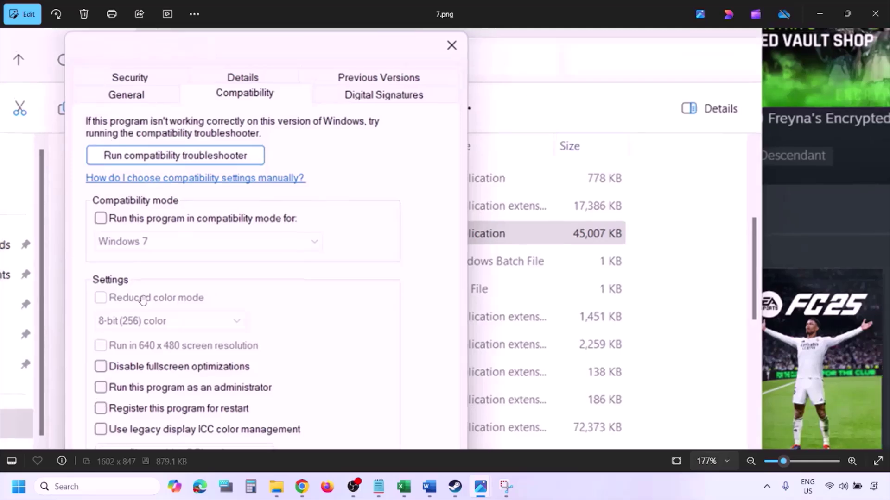
scroll(143, 300, "down", 2)
scroll(228, 306, "down", 1)
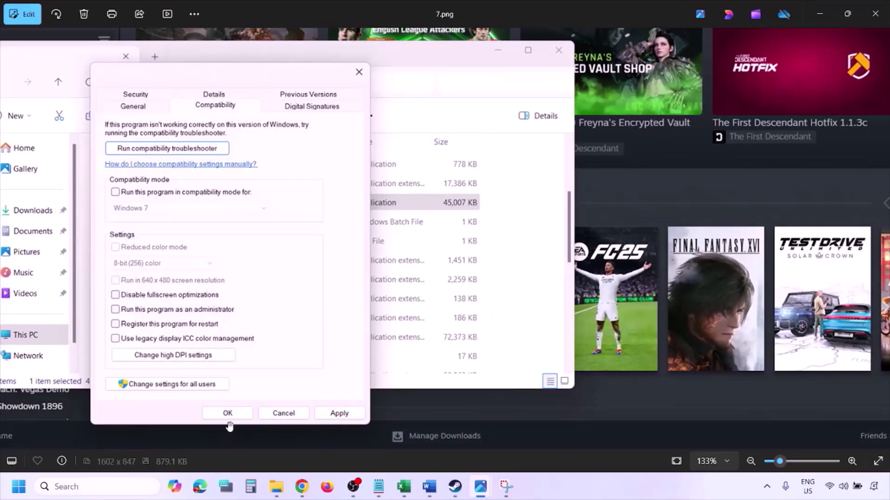
Read Step 3 in the Word document and view the screenshots on opening the game's Properties and verifying its files
left_click(555, 493)
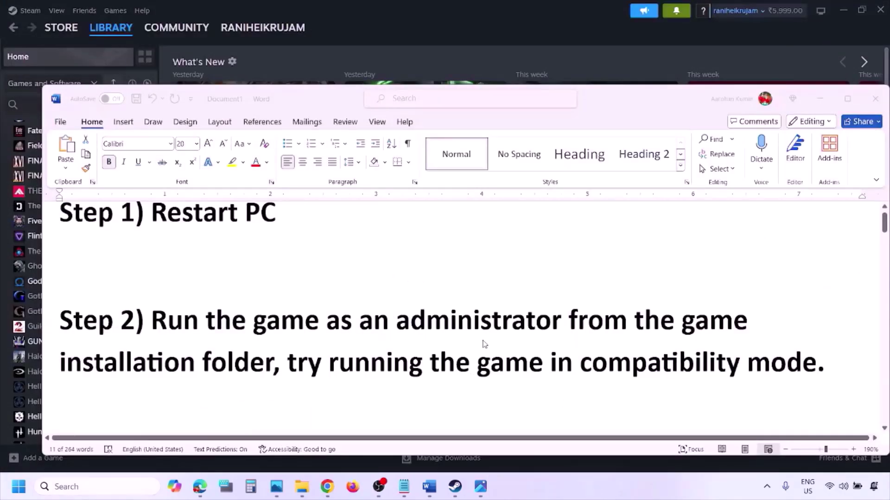
scroll(484, 344, "down", 3)
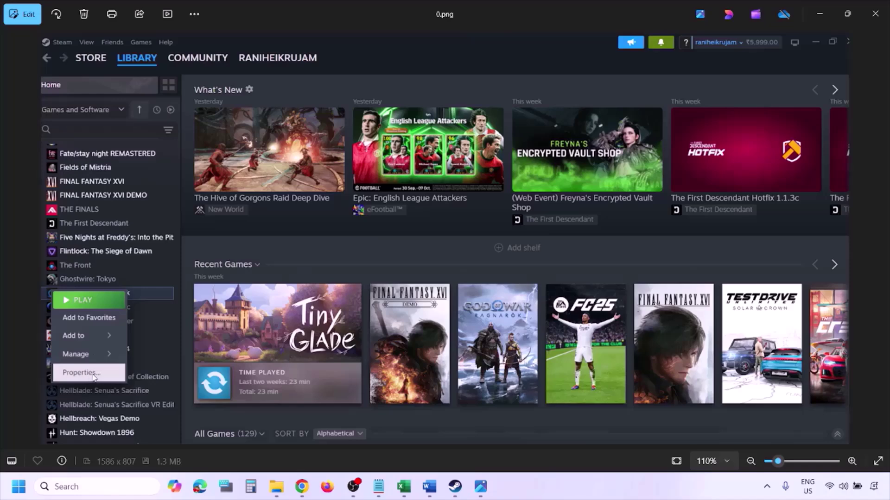
key("ctrl+minus")
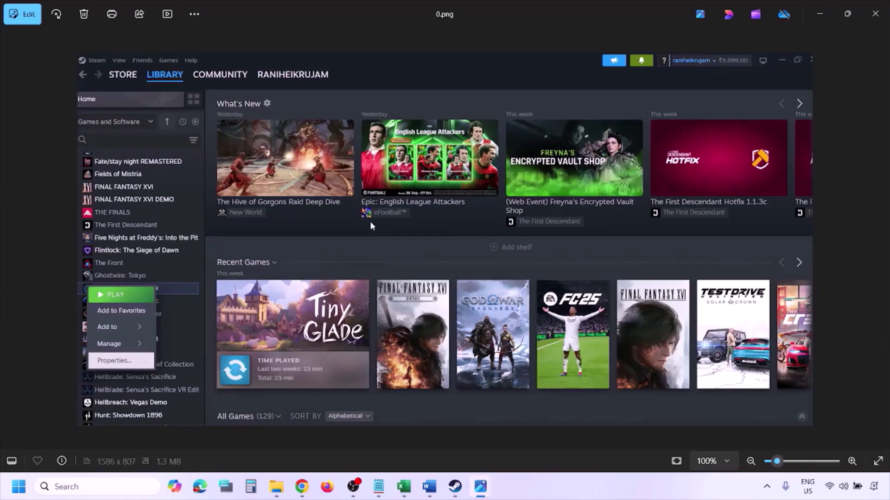
key("Right")
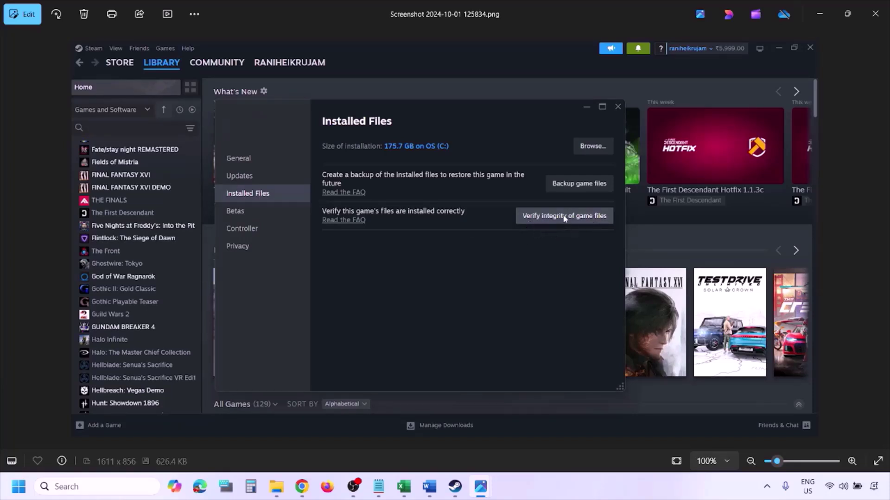
Return to the Word document, read Step 4 on antivirus allowance, and highlight the words "Windows Security"
left_click(579, 492)
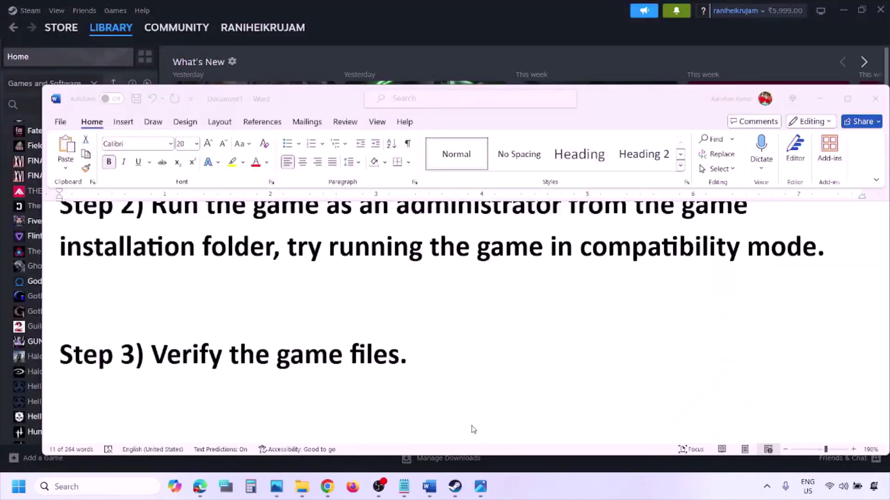
scroll(473, 429, "down", 3)
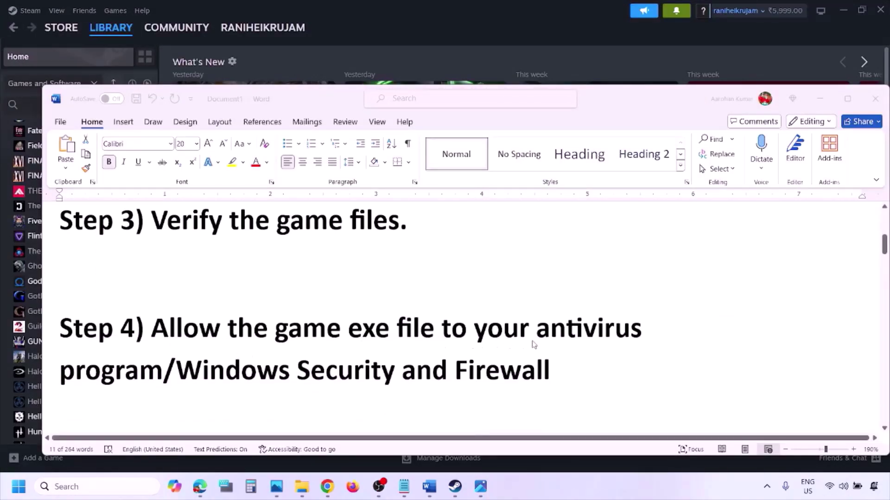
left_click(163, 369)
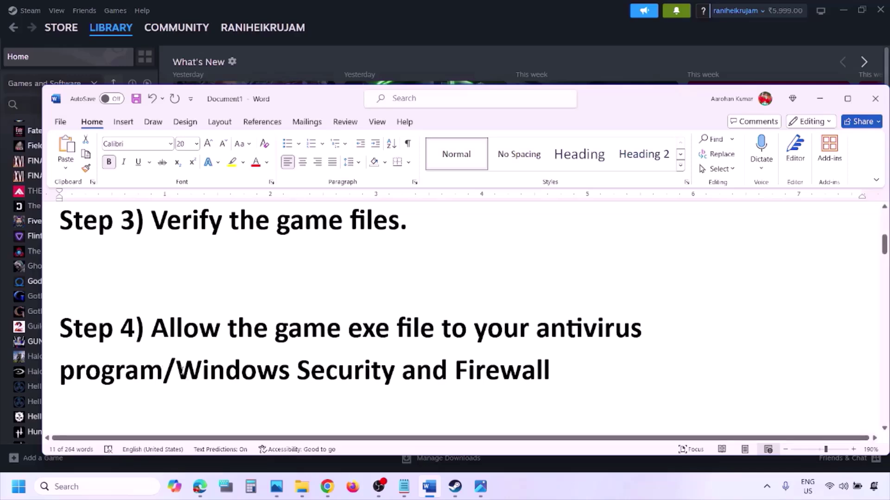
left_click_drag(183, 371, 401, 373)
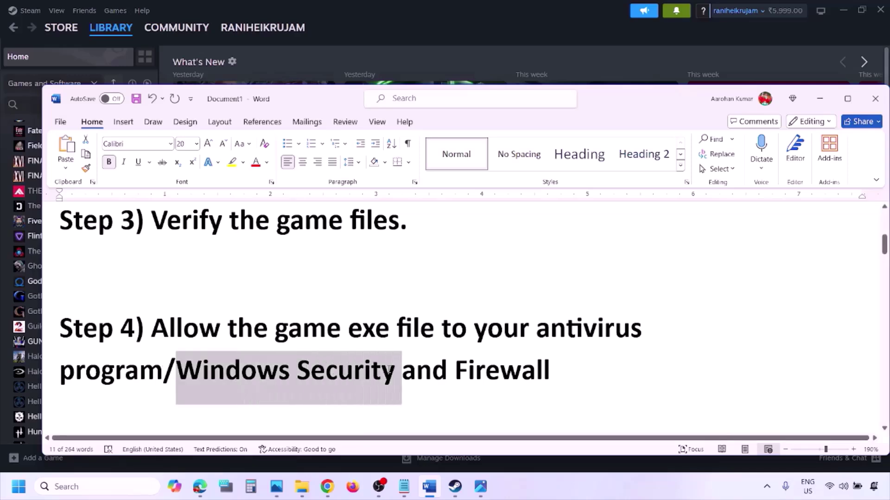
Switch to Windows Settings and open Virus & threat protection from the Windows Security page under Privacy & security
left_click(591, 496)
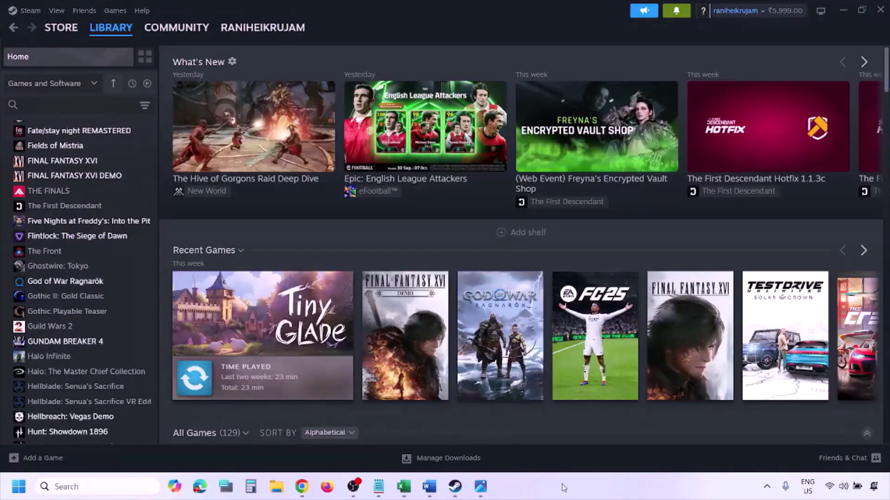
key("super+i")
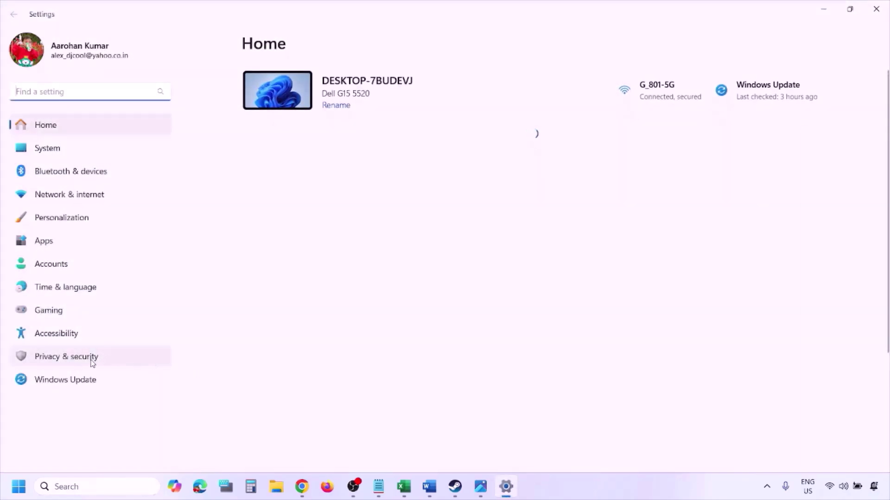
left_click(91, 361)
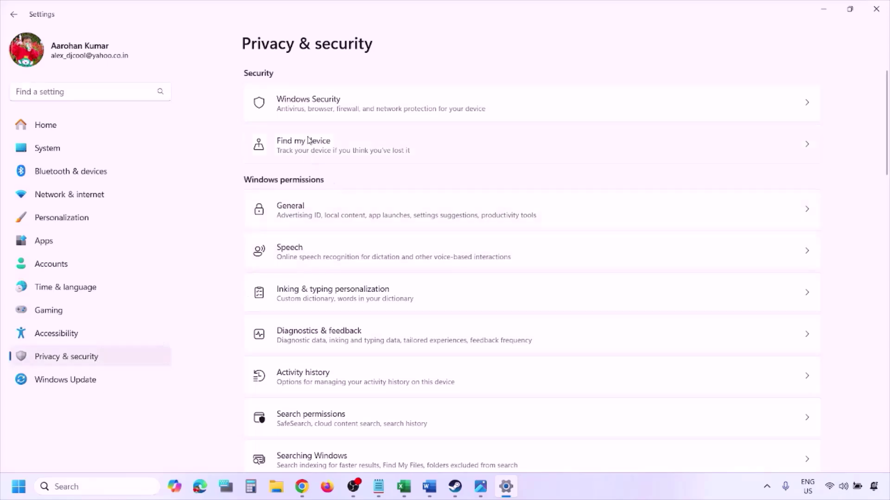
left_click(320, 111)
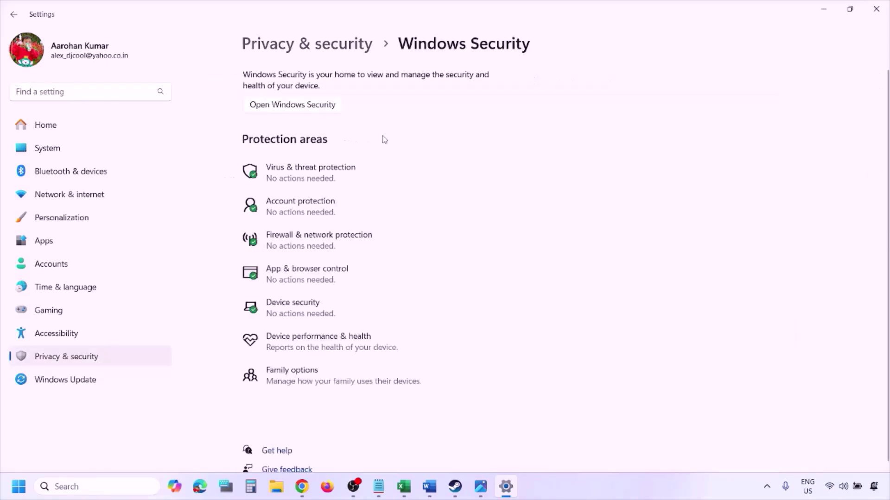
left_click(325, 180)
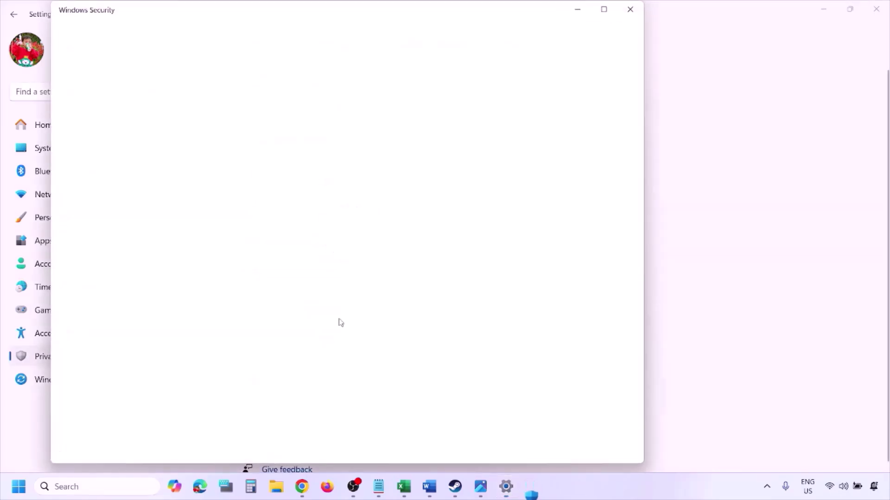
Open the ransomware protection settings and show the apps allowed through Controlled folder access
scroll(338, 392, "down", 3)
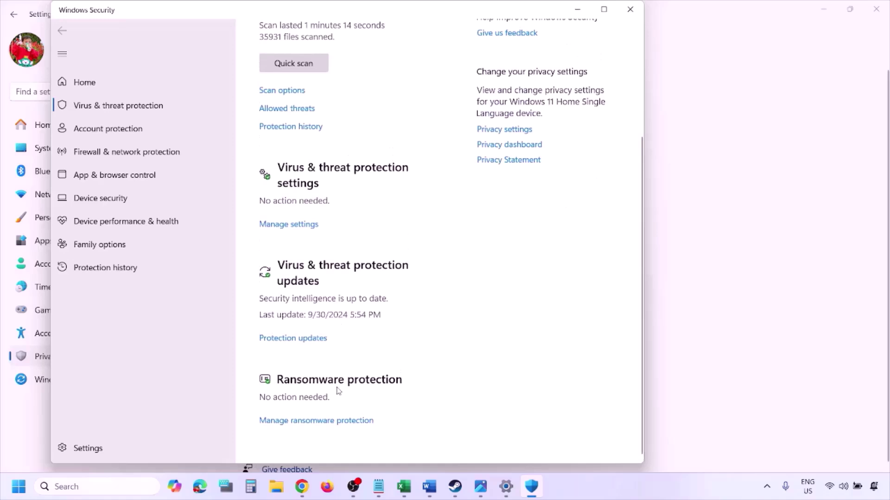
left_click(327, 421)
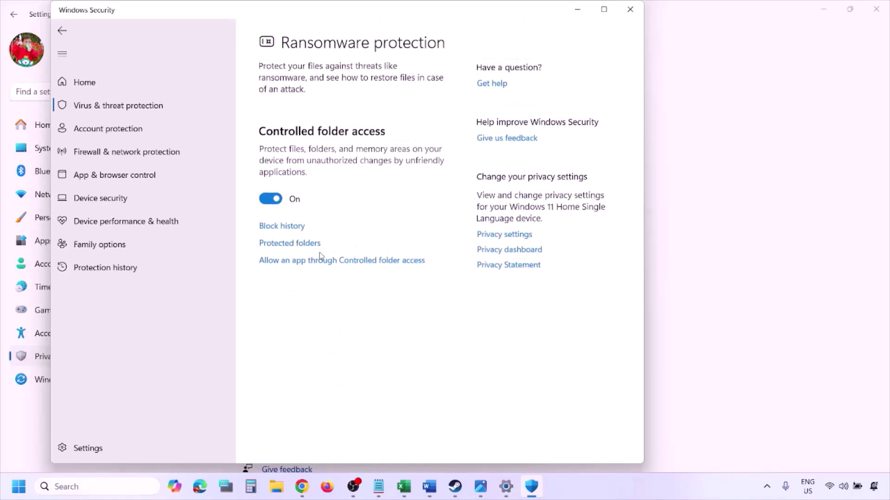
left_click(337, 261)
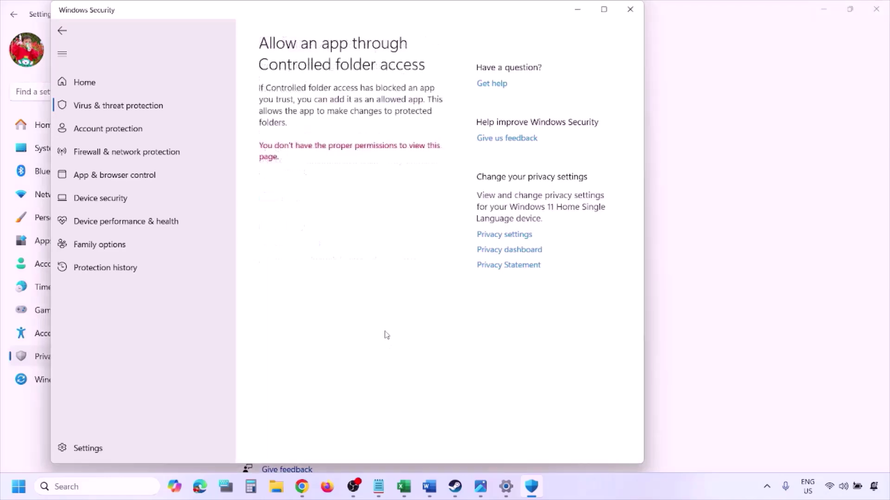
scroll(370, 278, "down", 3)
scroll(340, 318, "up", 3)
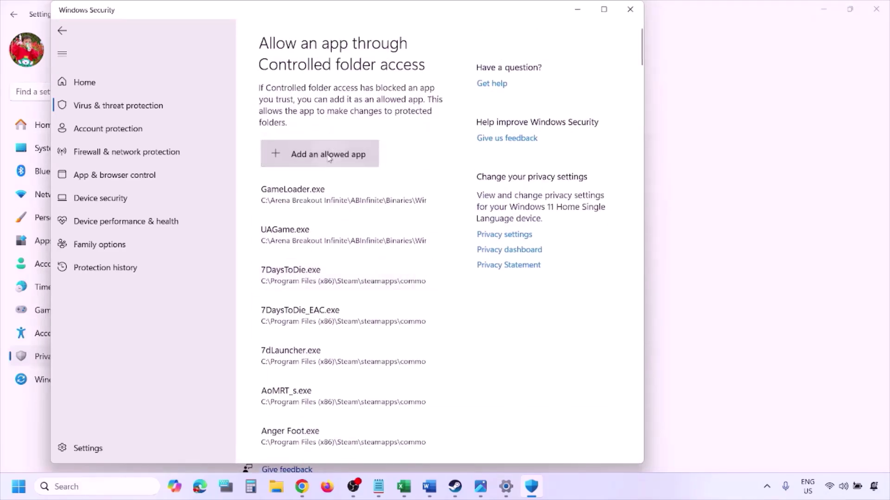
Start adding an allowed app and browse to the Program Files (x86) folder on the C: drive
left_click(333, 152)
left_click(335, 204)
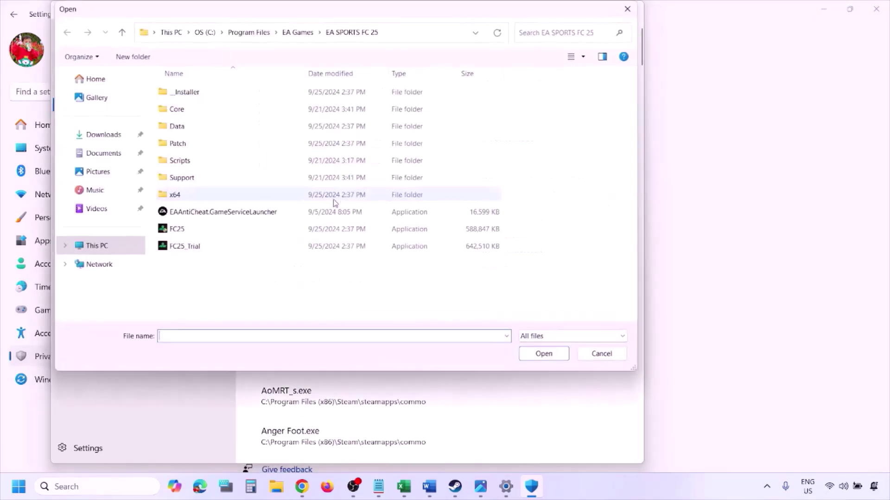
left_click(97, 246)
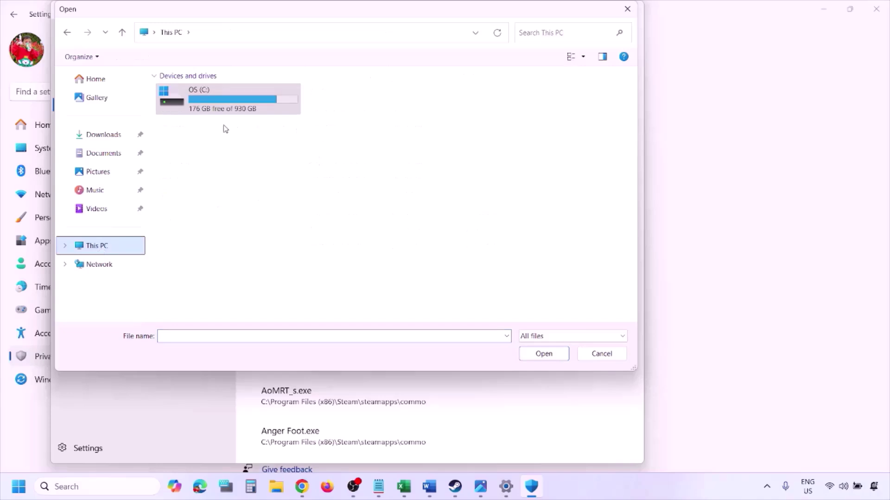
double_click(232, 105)
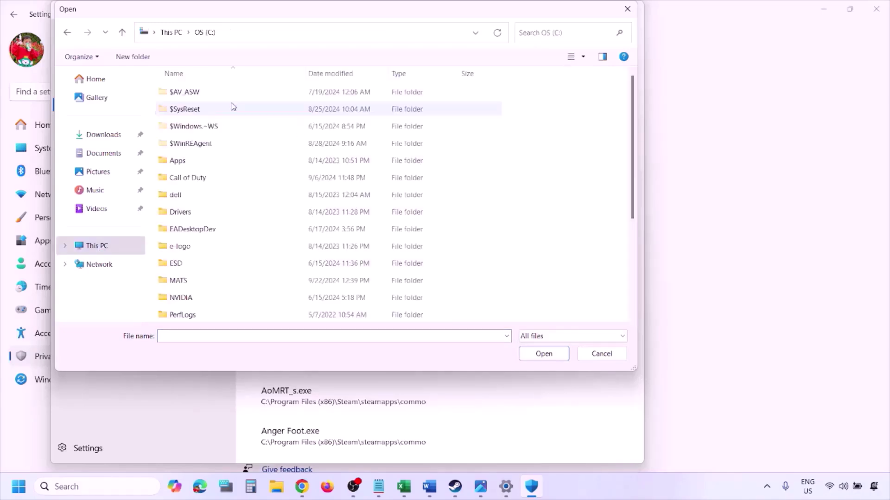
scroll(233, 106, "down", 3)
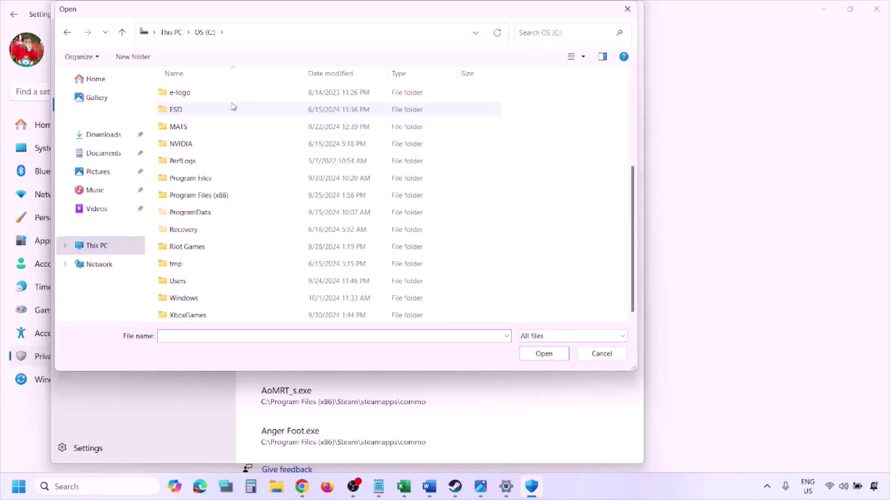
double_click(224, 195)
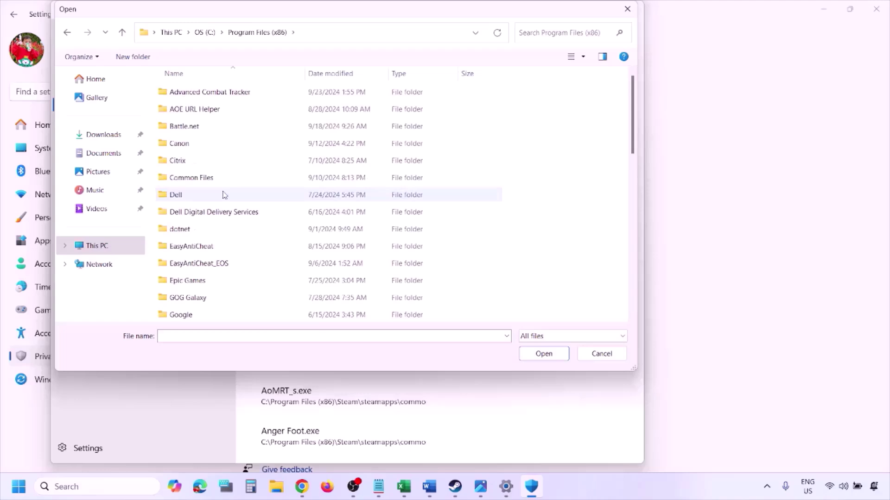
Browse into Steam's steamapps folder, then cancel the file selection without adding an app
scroll(225, 195, "down", 4)
scroll(224, 194, "down", 4)
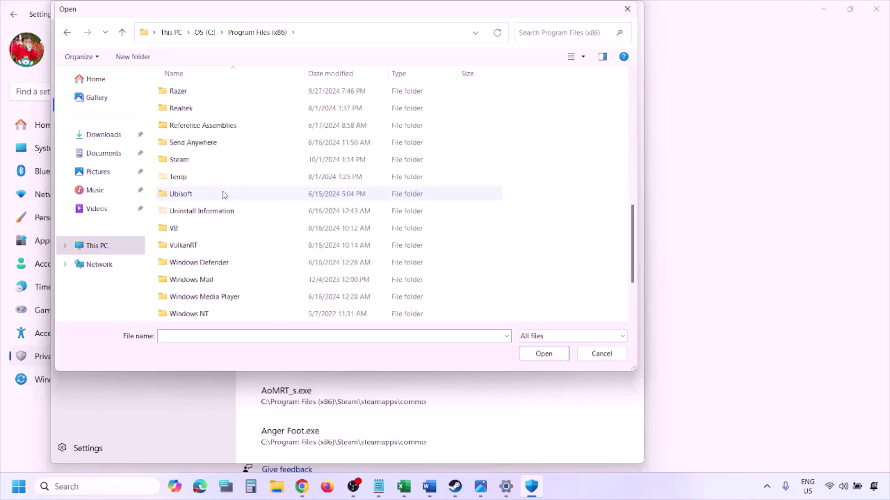
double_click(197, 159)
scroll(213, 213, "down", 4)
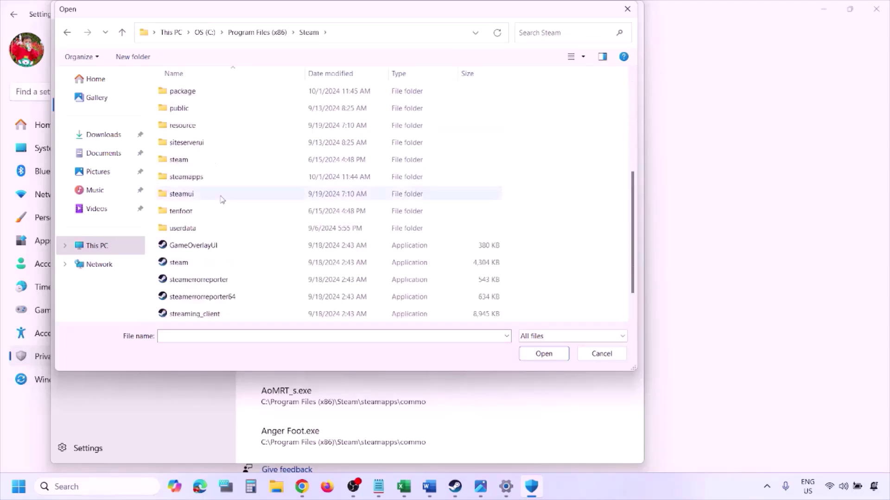
left_click(204, 181)
double_click(204, 181)
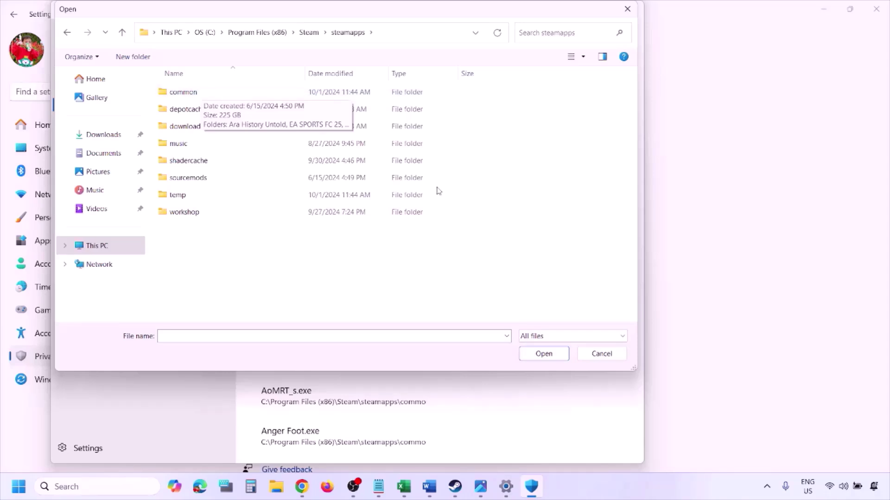
left_click(601, 354)
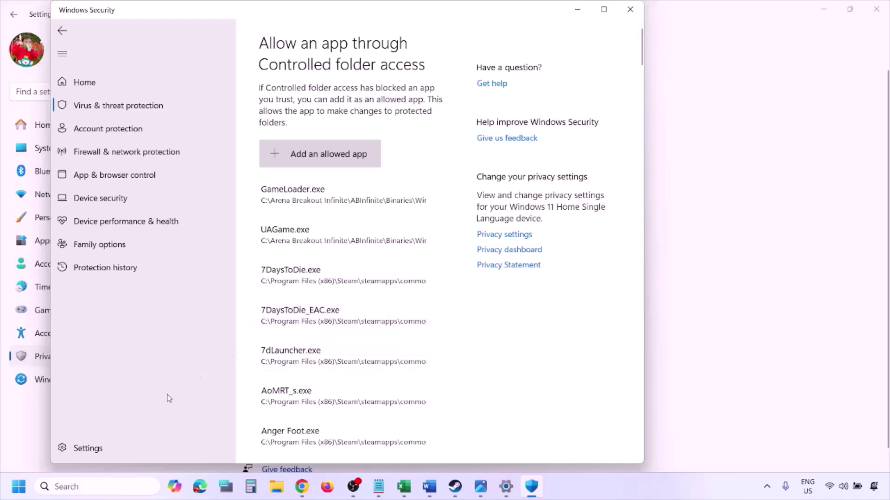
Search Windows for Control Panel, open it, and go to its System and Security category
left_click(92, 487)
type("ontrol")
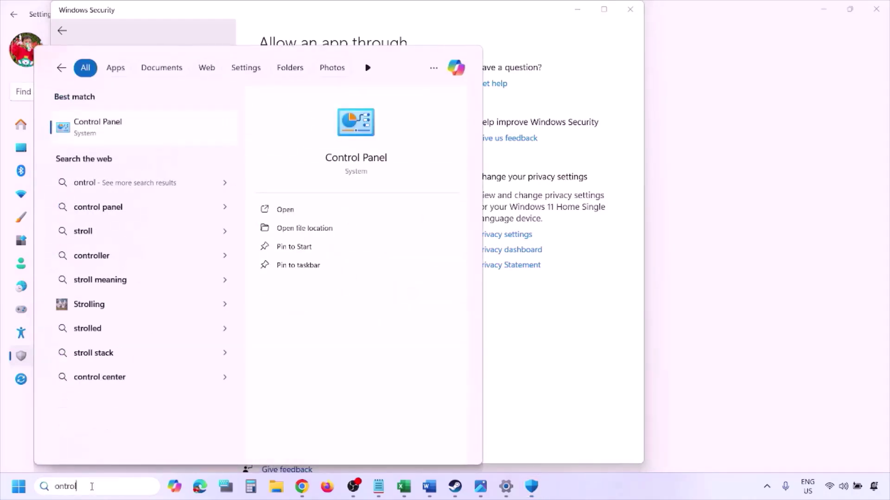
key("Return")
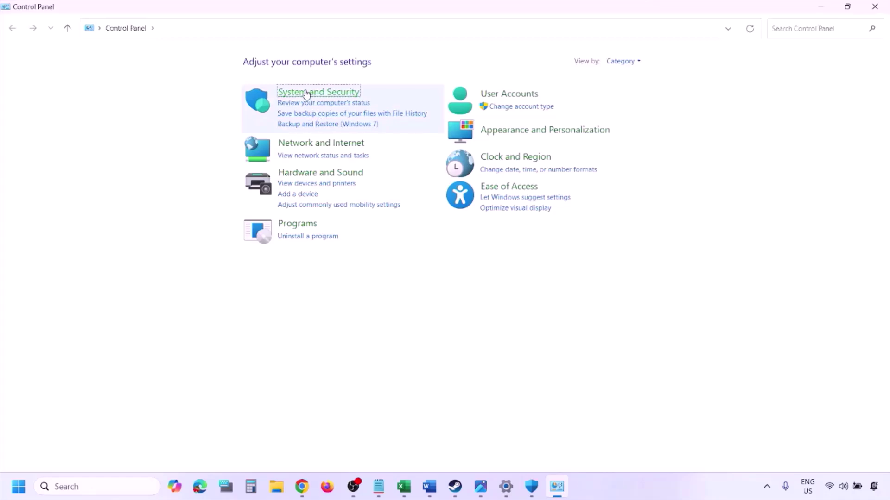
left_click(306, 94)
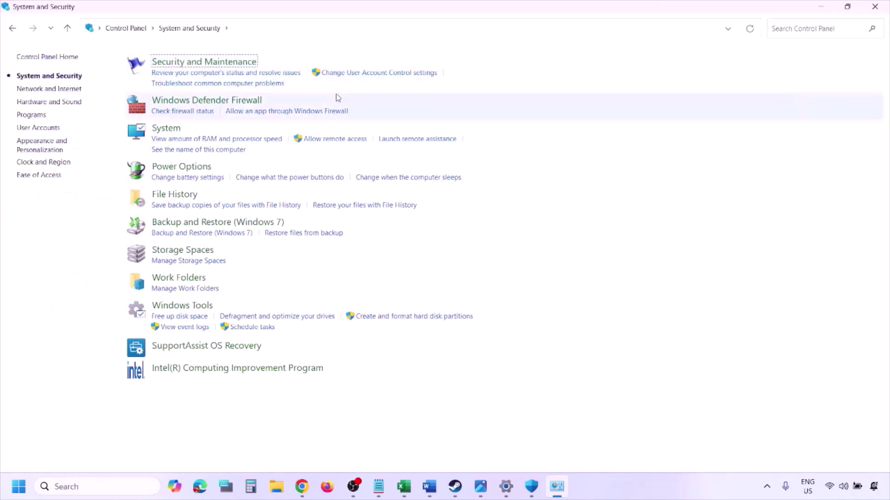
Open Windows Defender Firewall's list of allowed apps and unlock its settings for changes
left_click(239, 101)
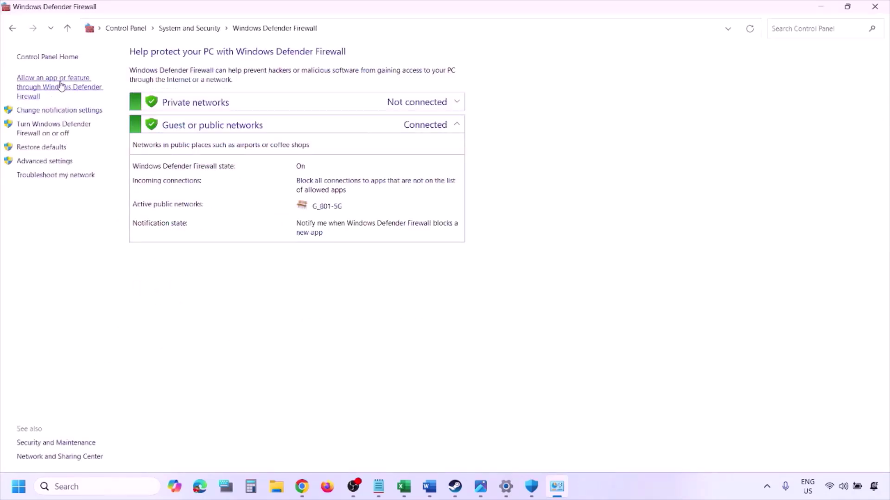
left_click(60, 86)
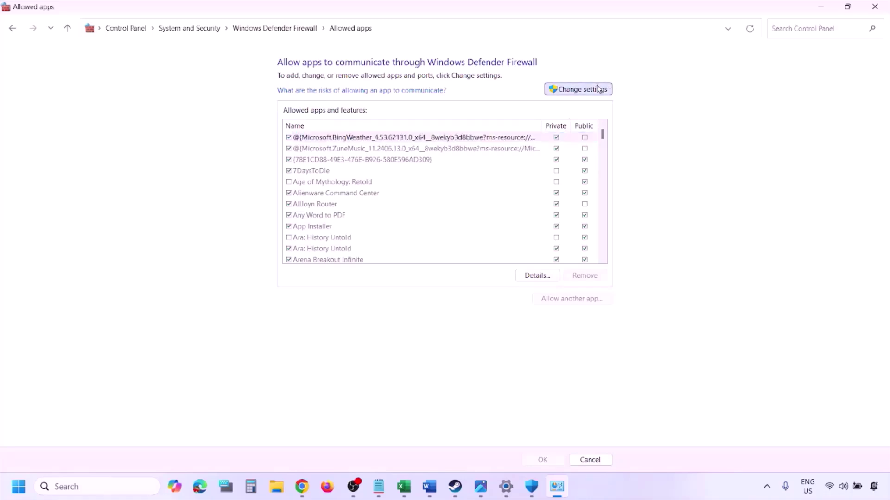
left_click(597, 89)
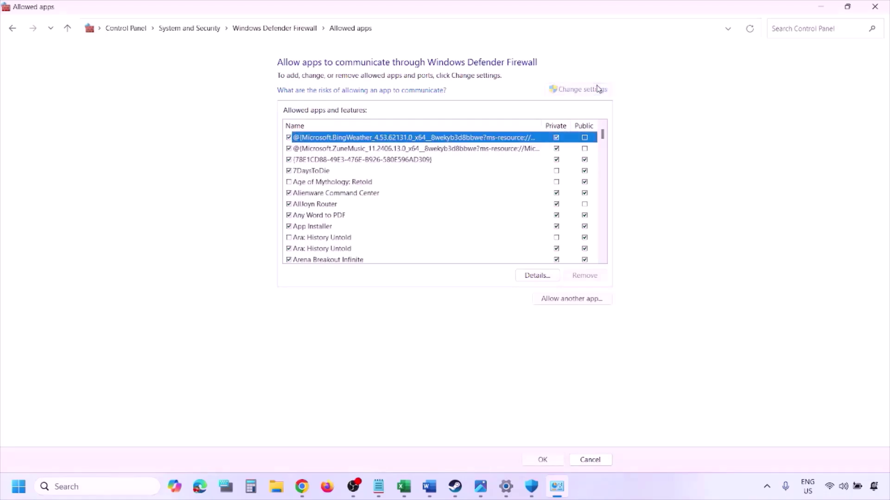
Start allowing another app through the firewall and browse to This PC, then cancel without adding one and close Control Panel
left_click(572, 300)
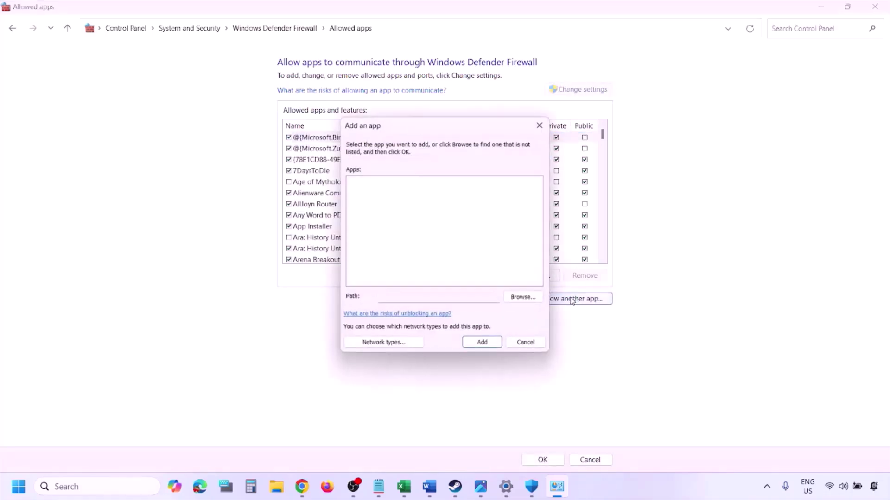
left_click(525, 299)
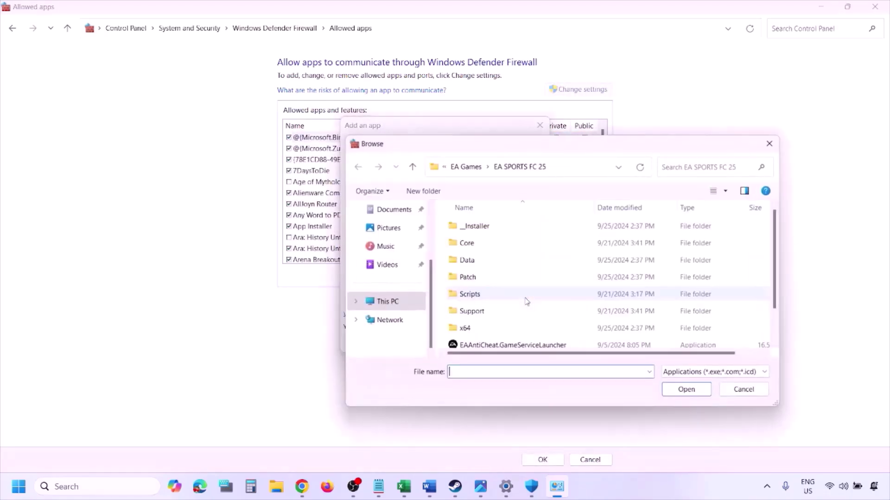
left_click(407, 306)
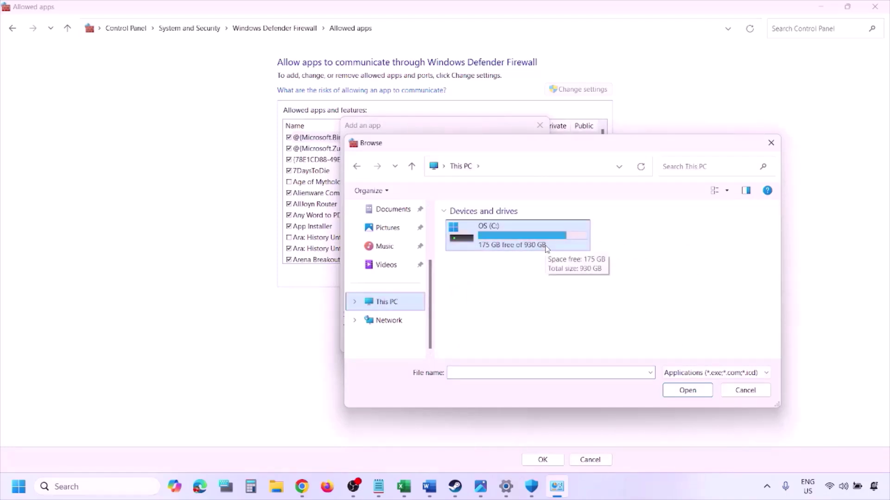
left_click(740, 394)
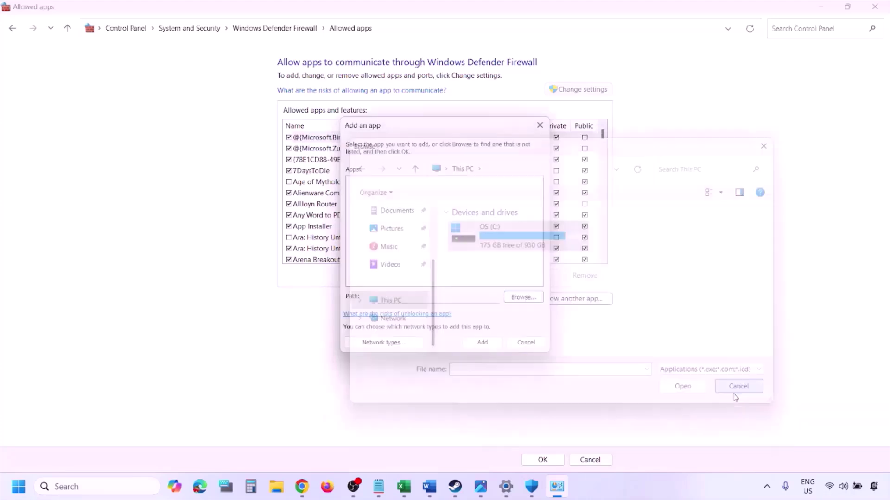
left_click(521, 345)
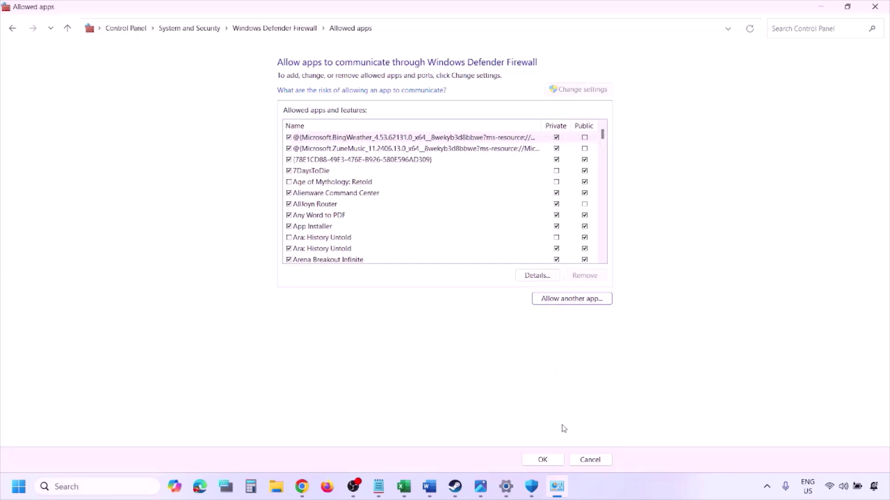
left_click(875, 7)
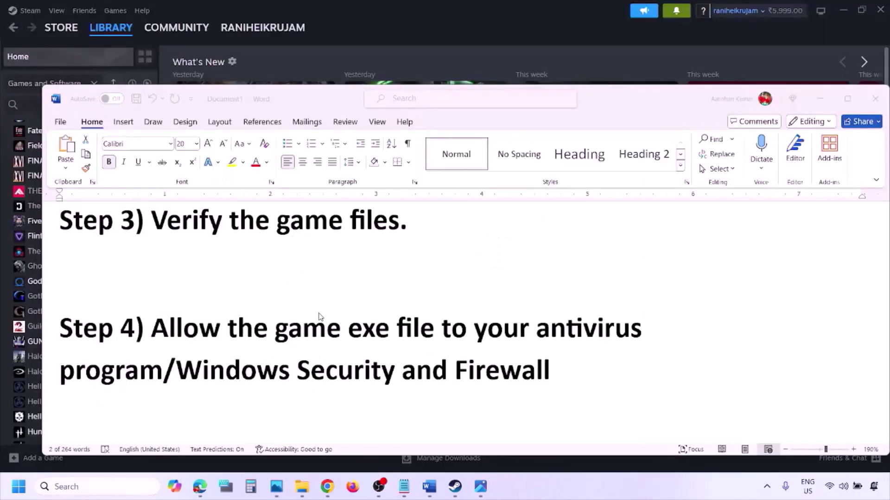
In the Word document, read Step 5 on clean graphics driver installation and highlight the NVIDIA and AMD download links
scroll(318, 317, "down", 5)
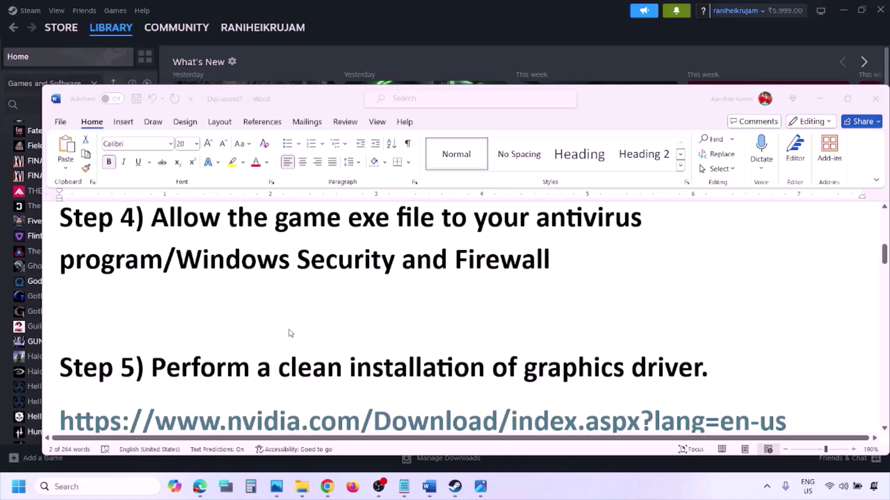
scroll(289, 331, "down", 1)
double_click(220, 304)
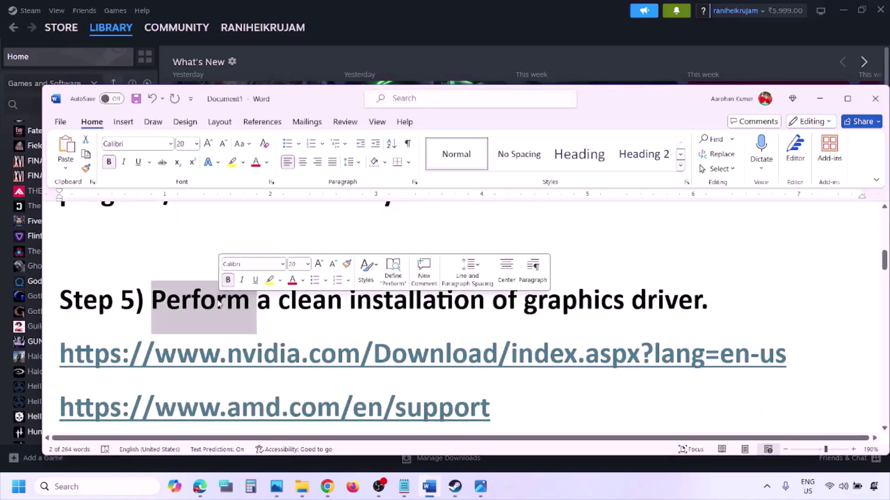
left_click_drag(199, 355, 319, 356)
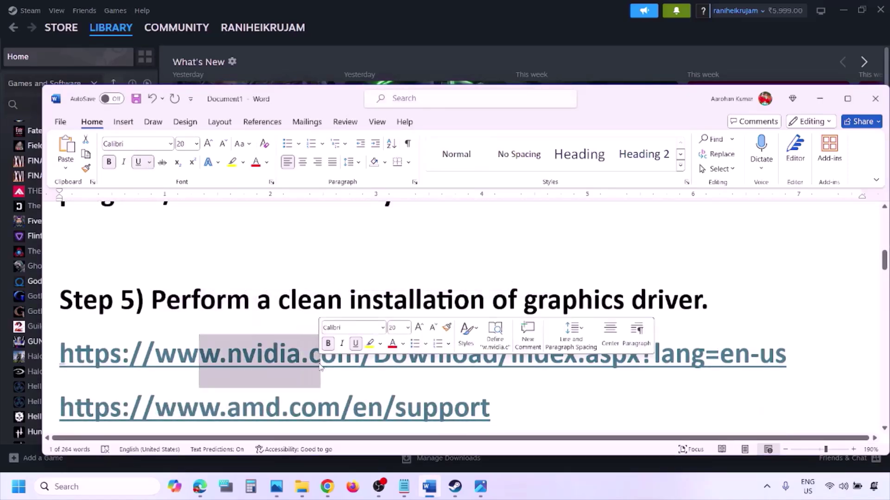
scroll(319, 364, "down", 1)
left_click_drag(199, 374, 466, 396)
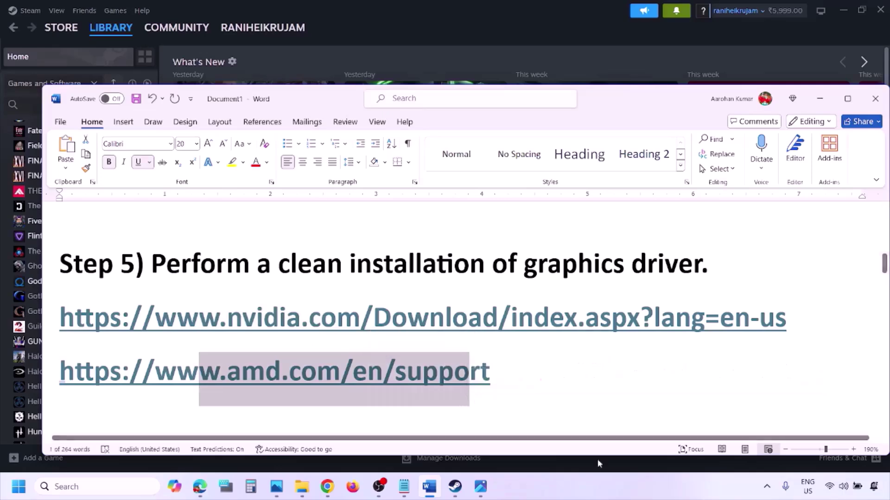
left_click(585, 480)
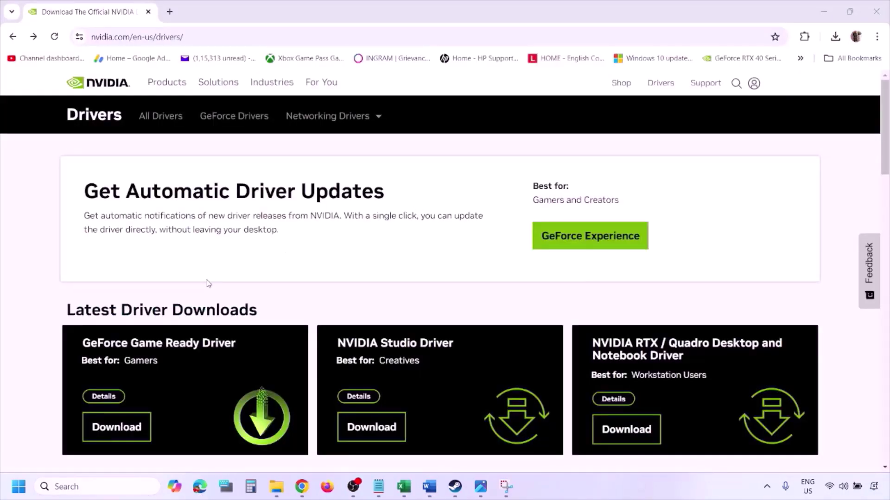
On NVIDIA's driver page in Chrome, search for the GeForce RTX 3050 Laptop GPU driver with Windows 11 as the operating system
scroll(208, 283, "down", 9)
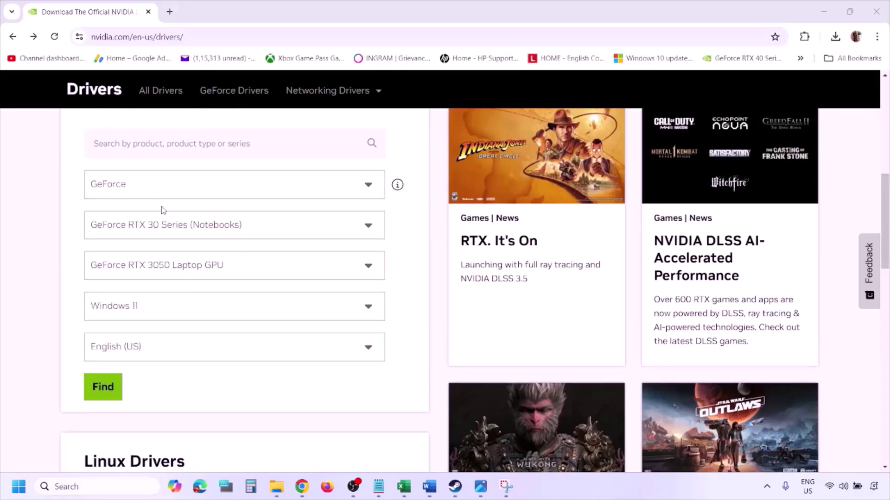
left_click(148, 310)
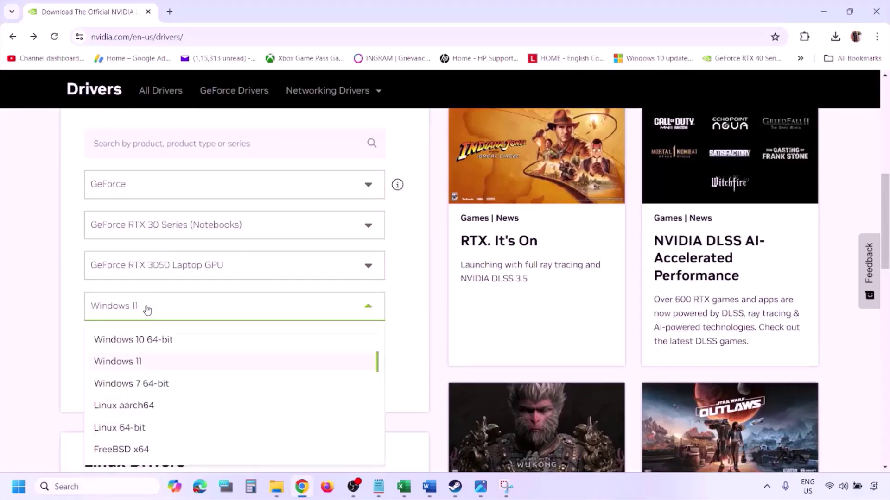
left_click(131, 363)
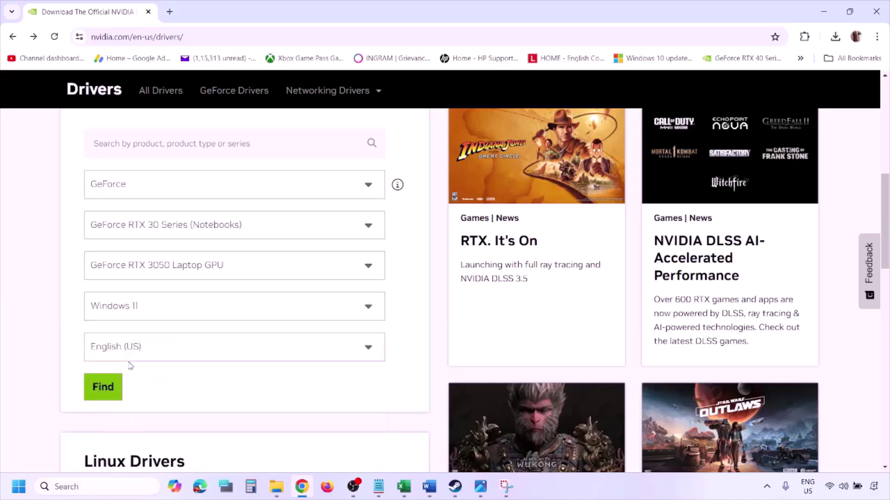
left_click(104, 388)
Switch to Photos and go through the screenshots of the NVIDIA driver download and installer, up to the clean installation option
left_click(480, 487)
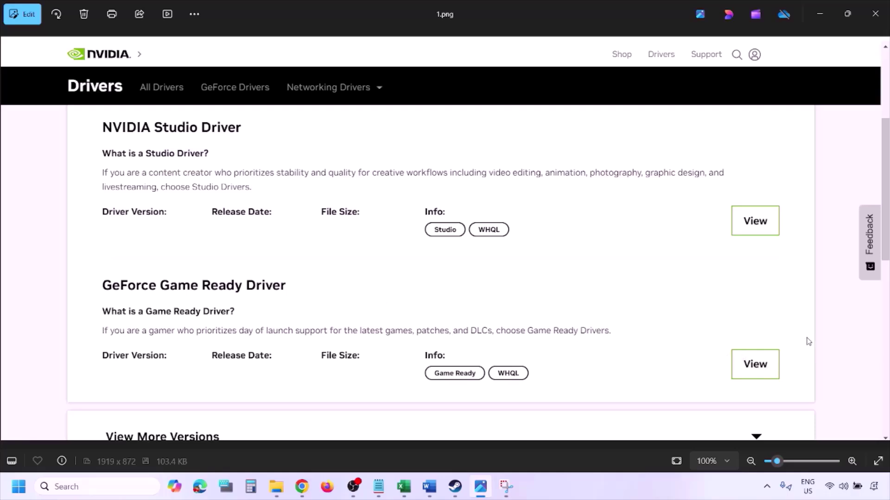
key("Right")
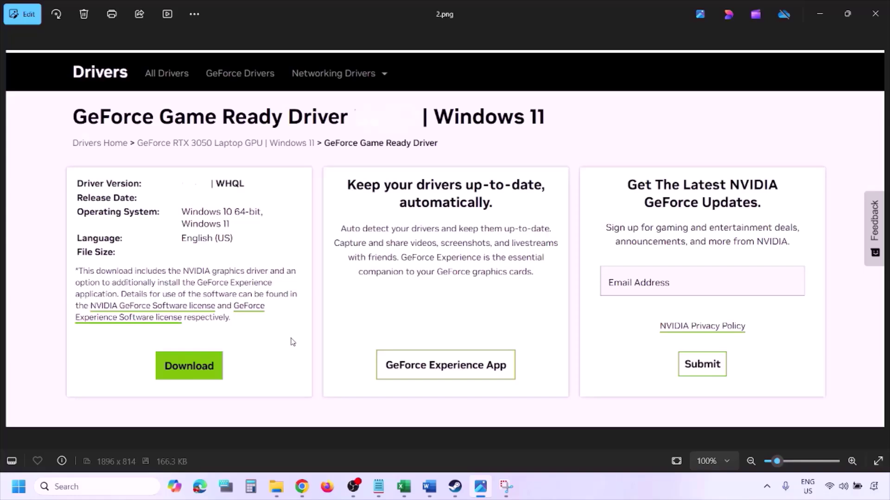
key("Right")
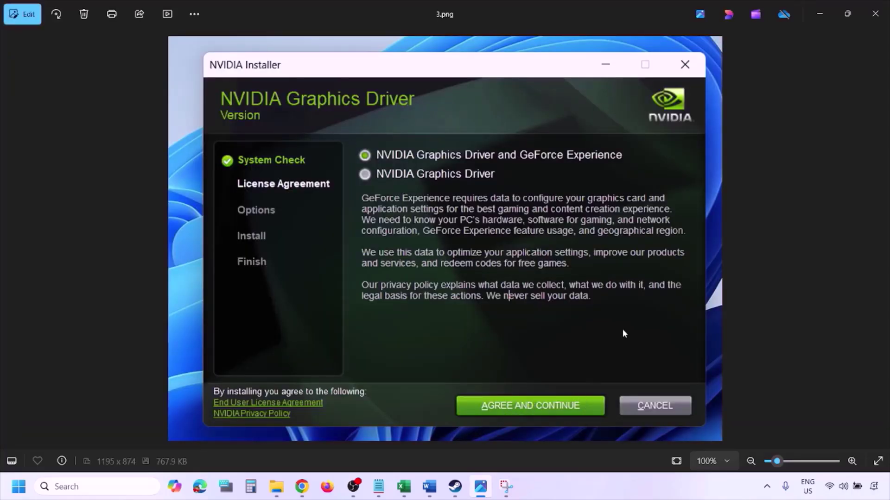
key("Right")
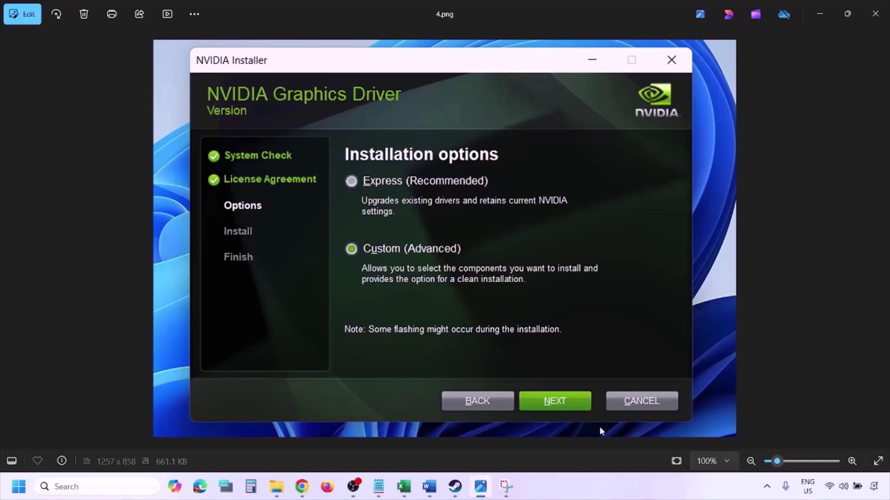
key("Right")
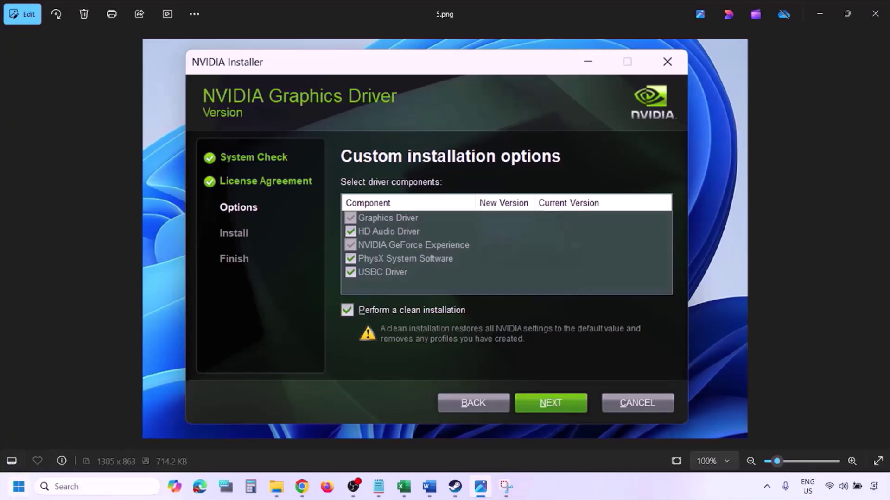
Show the Windows power options with the Restart choice, then dismiss them without restarting
left_click(19, 486)
left_click(337, 447)
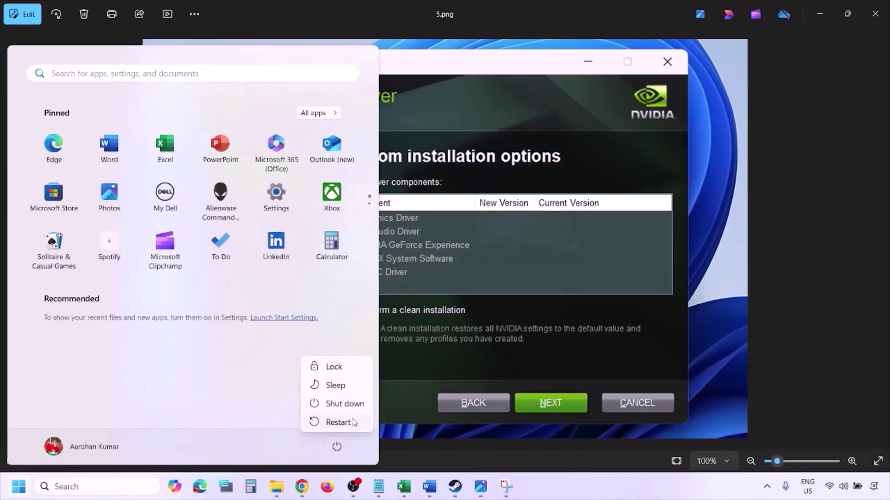
key("Escape")
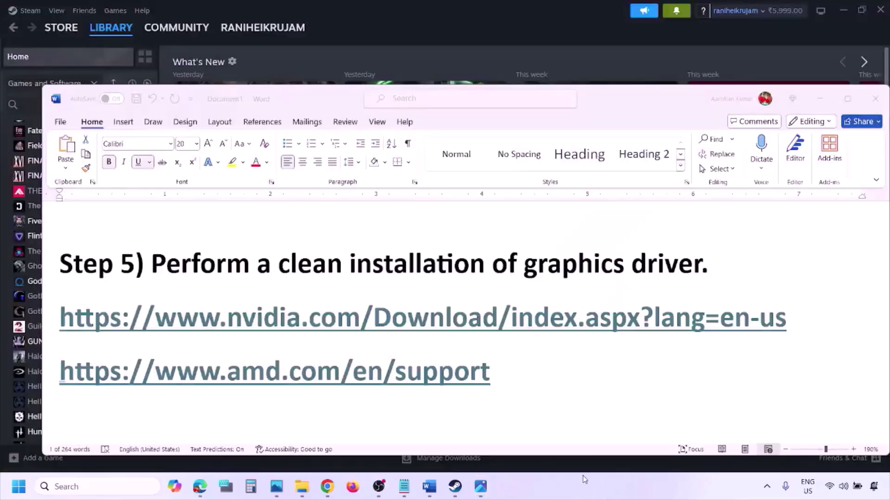
Highlight the AMD support link in the Word notes, show the Windows power options again, and continue to the next step
triple_click(526, 373)
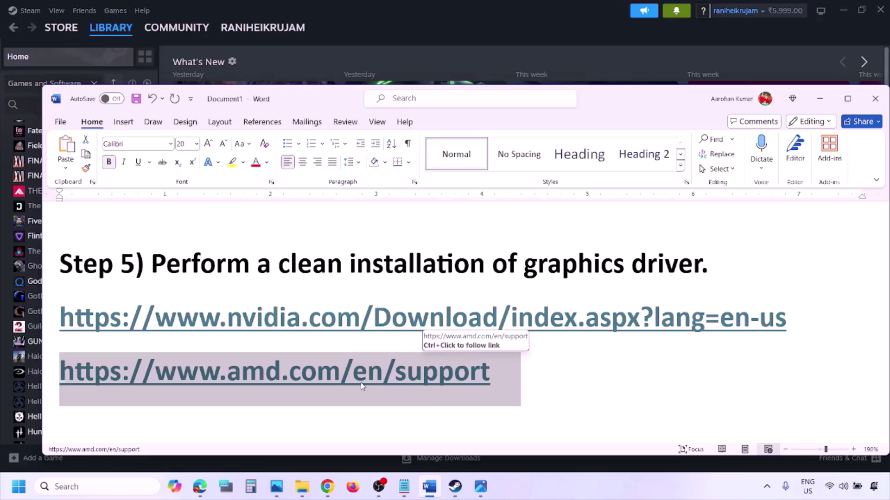
left_click(19, 486)
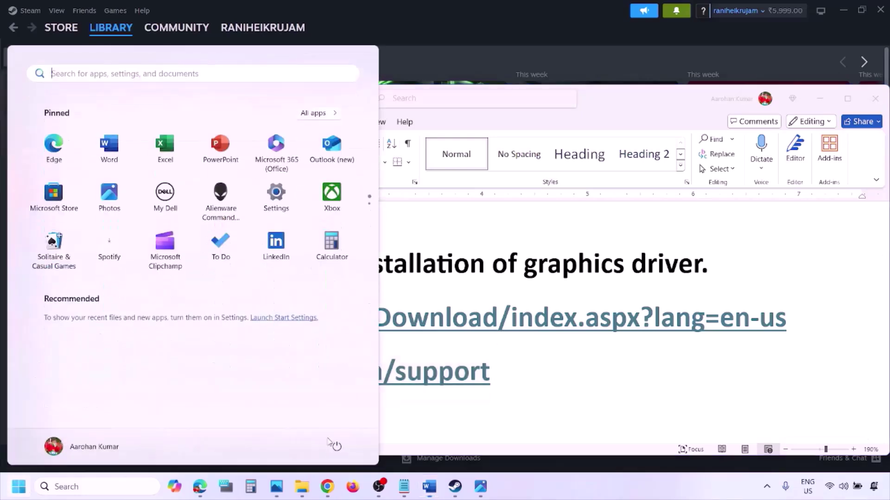
left_click(337, 447)
left_click(560, 484)
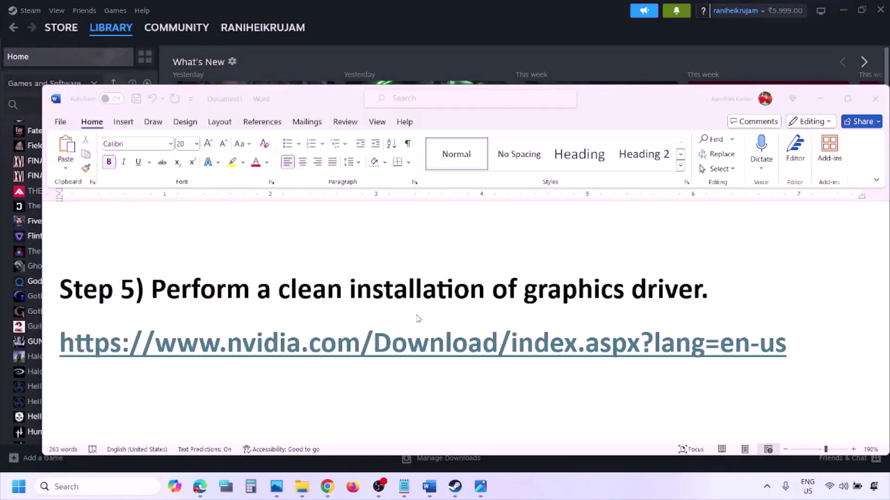
scroll(419, 319, "down", 5)
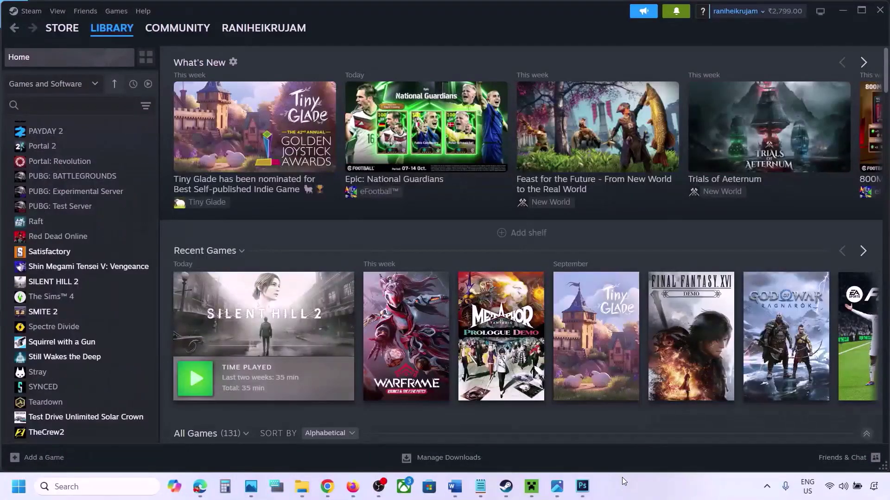
Search Windows for "graphics" and open the Graphics settings
mouse_move(307, 388)
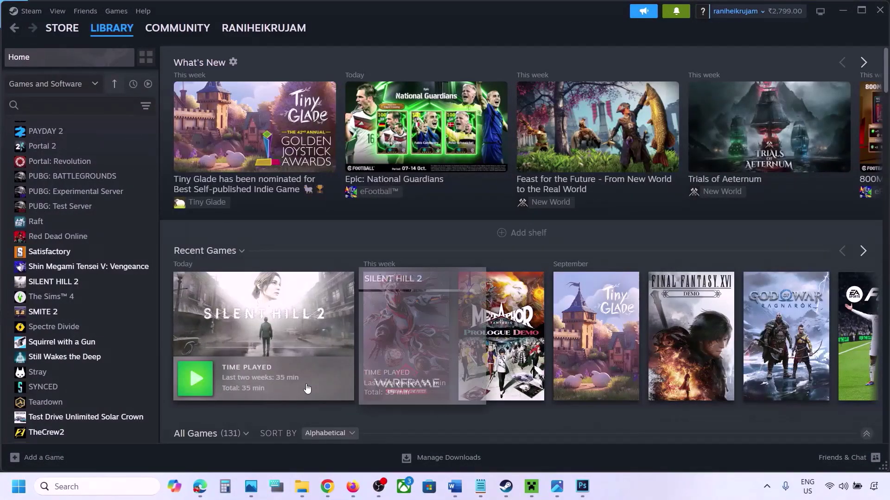
left_click(69, 486)
type("graphics")
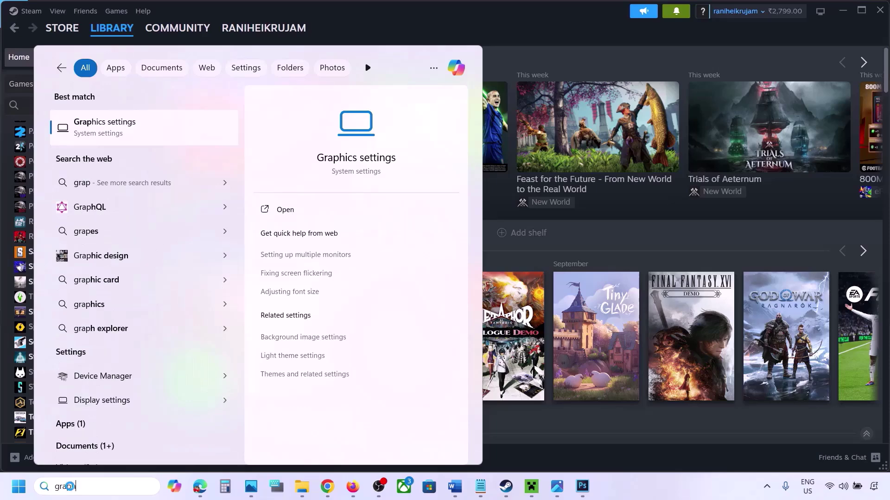
left_click(111, 131)
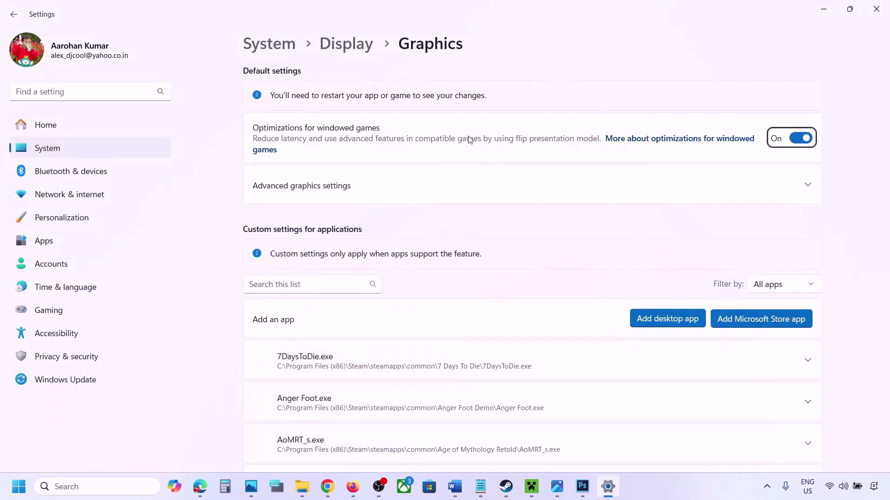
Start adding a desktop app and browse to Steam's steamapps\common folder, then cancel without choosing a file
left_click(674, 320)
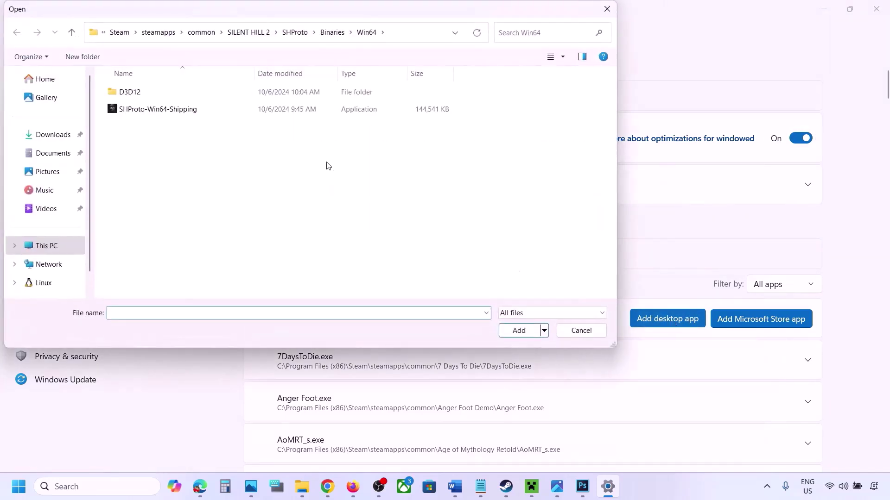
left_click(201, 33)
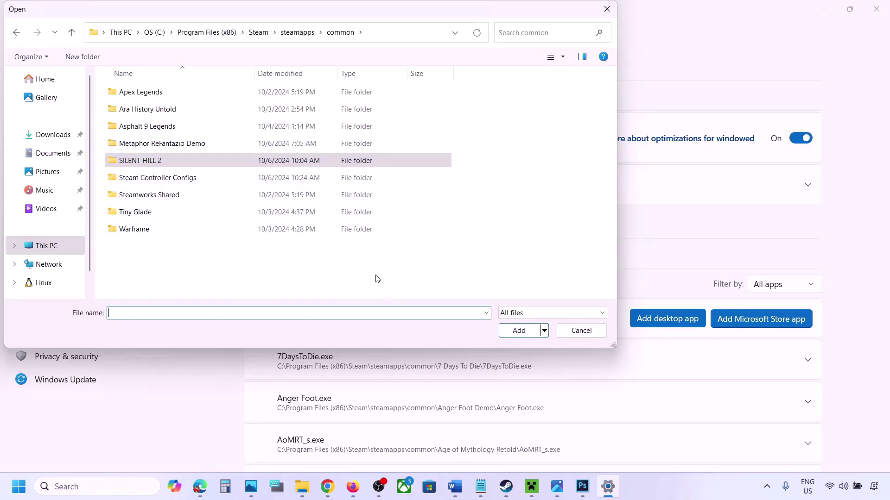
left_click(574, 331)
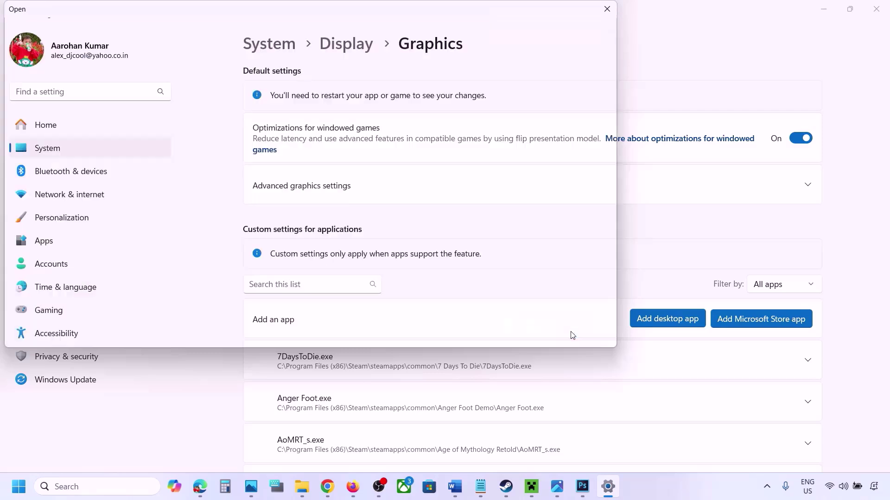
Set the GPU preference of ChainedTogether-Win64-Shipping.exe to High Performance (NVIDIA GeForce RTX 3050 Laptop GPU)
scroll(558, 361, "down", 2)
scroll(558, 362, "down", 7)
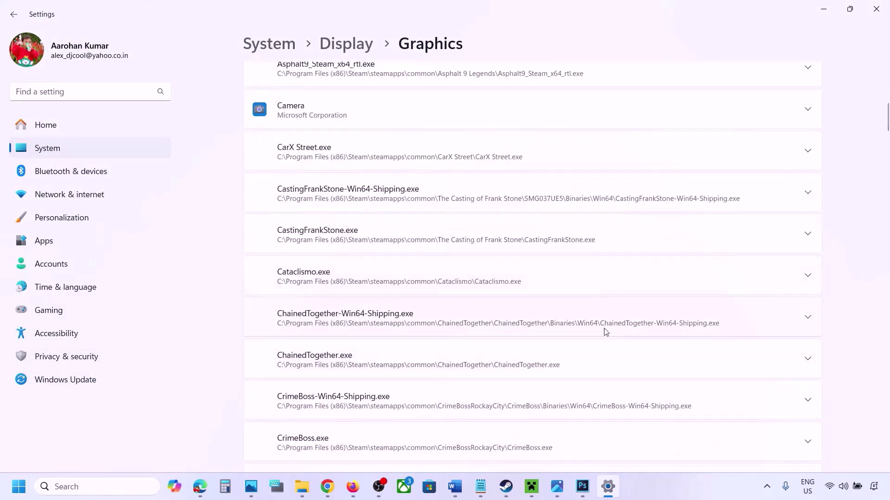
left_click(806, 322)
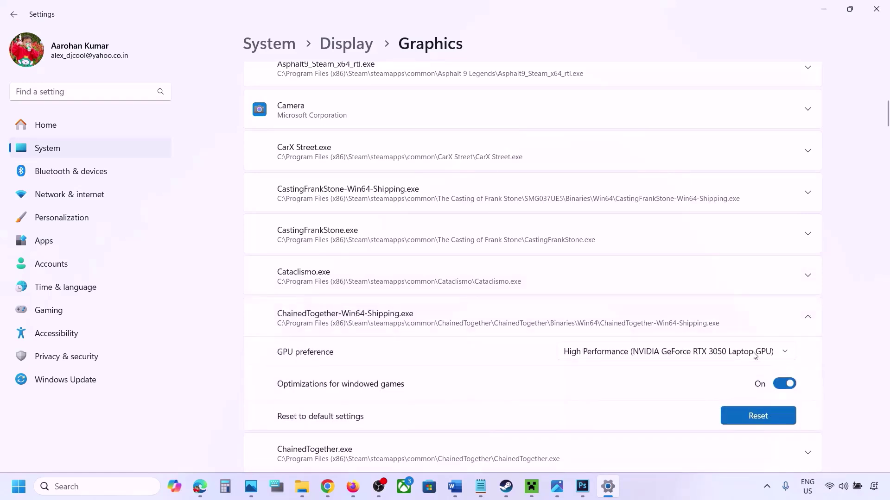
left_click(754, 355)
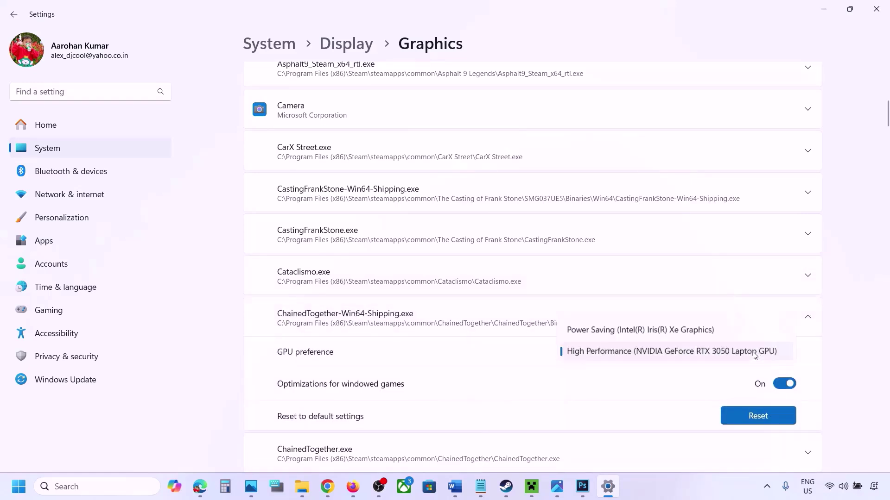
left_click(704, 354)
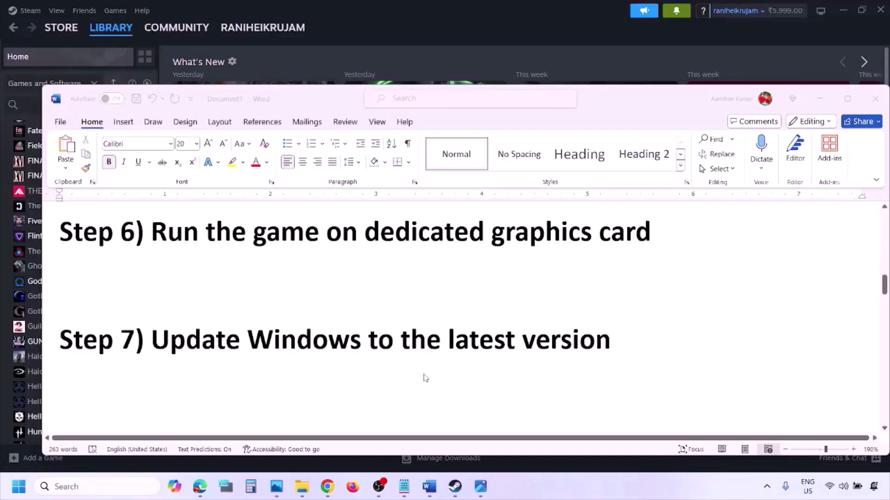
Highlight the Update Windows instruction of Step 7 in the Word notes, then check for updates in the Windows Update settings
left_click(197, 331)
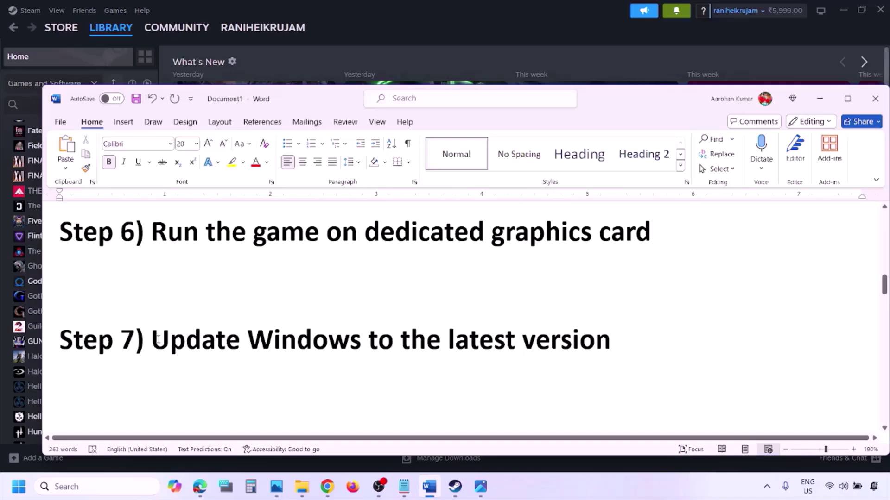
left_click_drag(158, 340, 598, 340)
key("super+i")
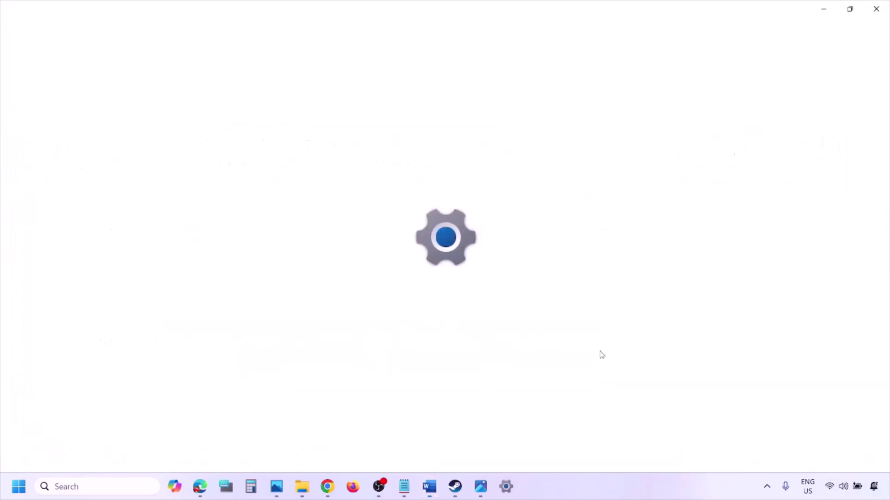
left_click(78, 381)
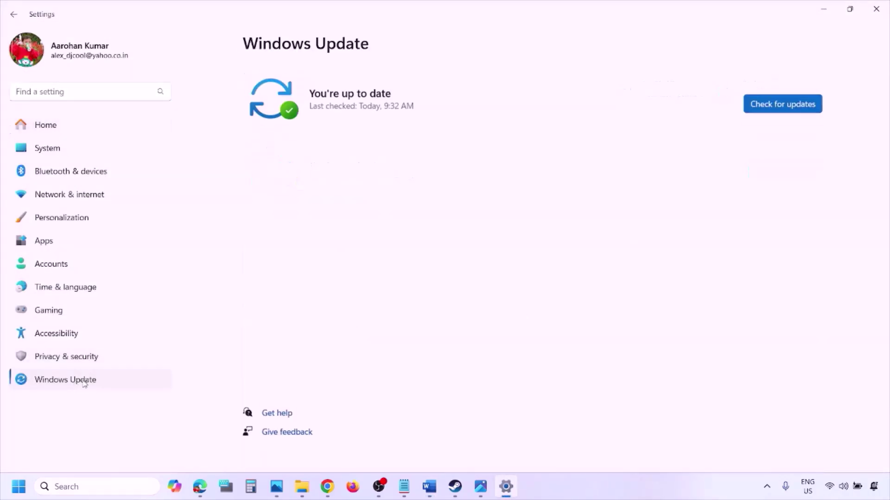
left_click(782, 98)
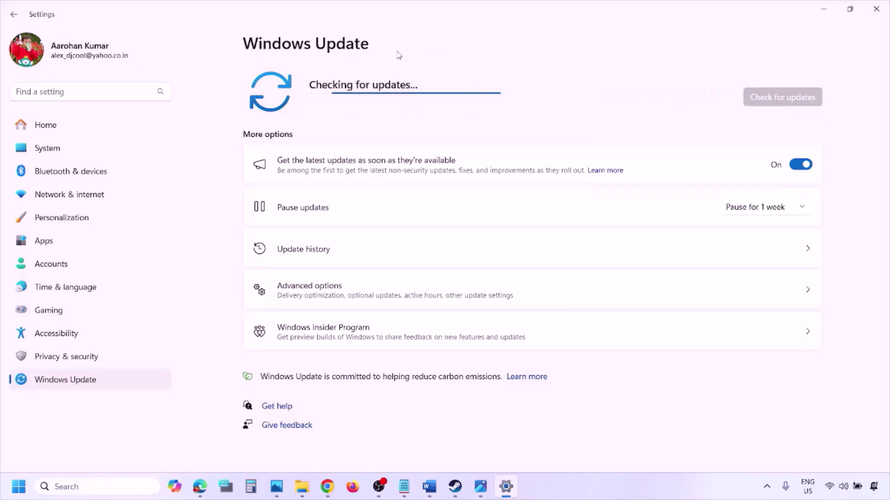
Show the Windows power options with the Restart choice, then return to the Word notes without restarting
left_click(19, 486)
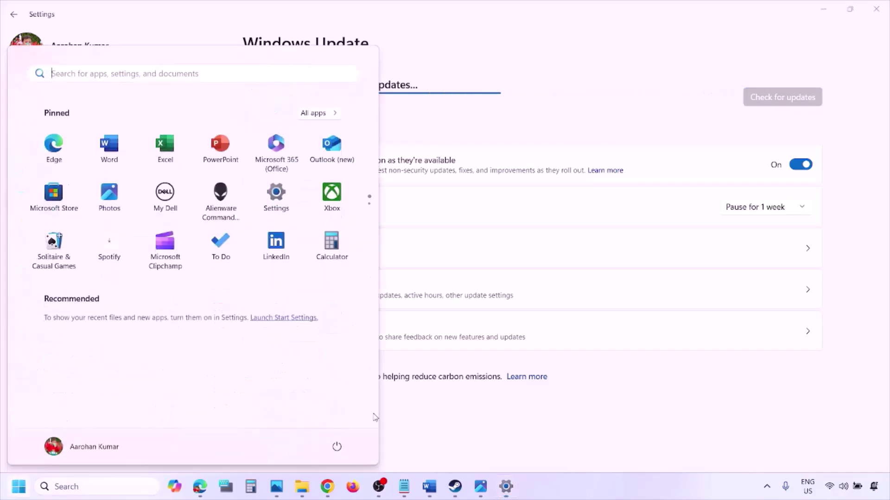
left_click(337, 446)
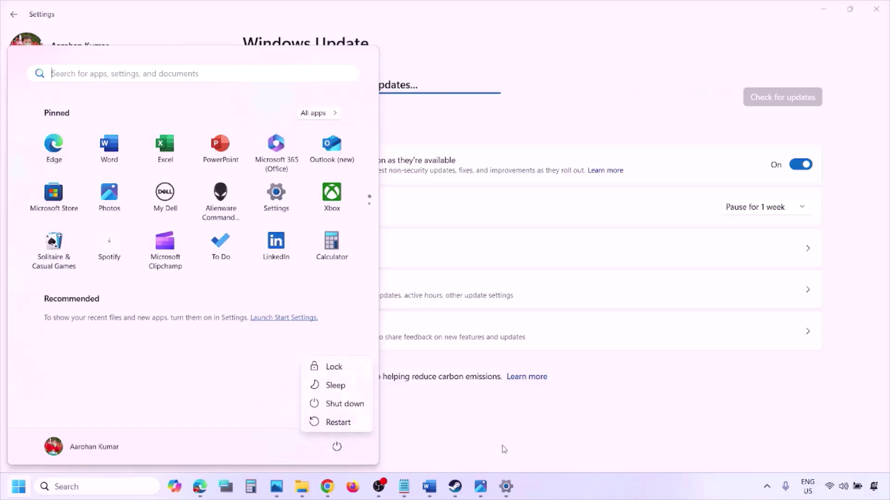
left_click(429, 488)
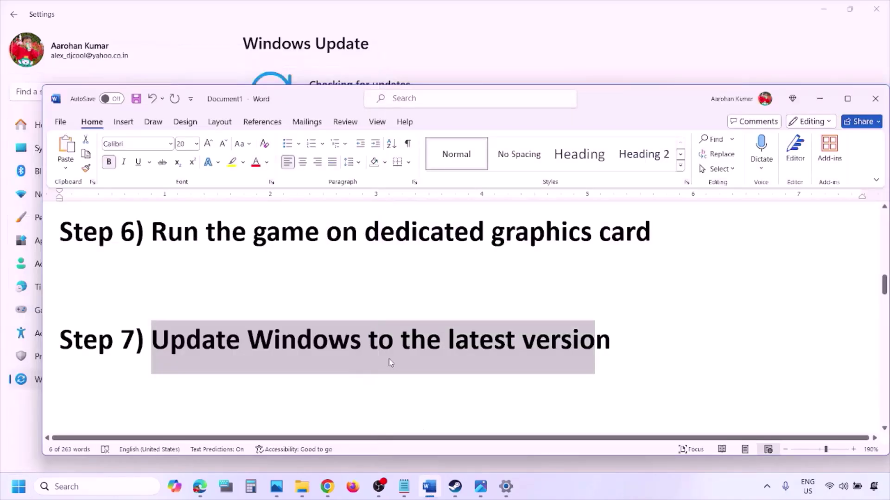
Copy the Visual C++ download link from Step 8 of the notes and open it in a new Chrome window
scroll(390, 363, "down", 3)
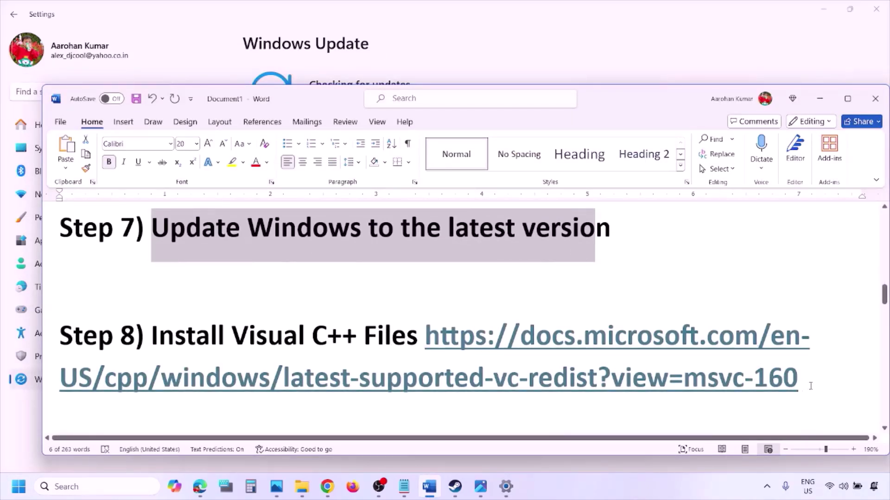
left_click_drag(811, 386, 425, 335)
key("ctrl+c")
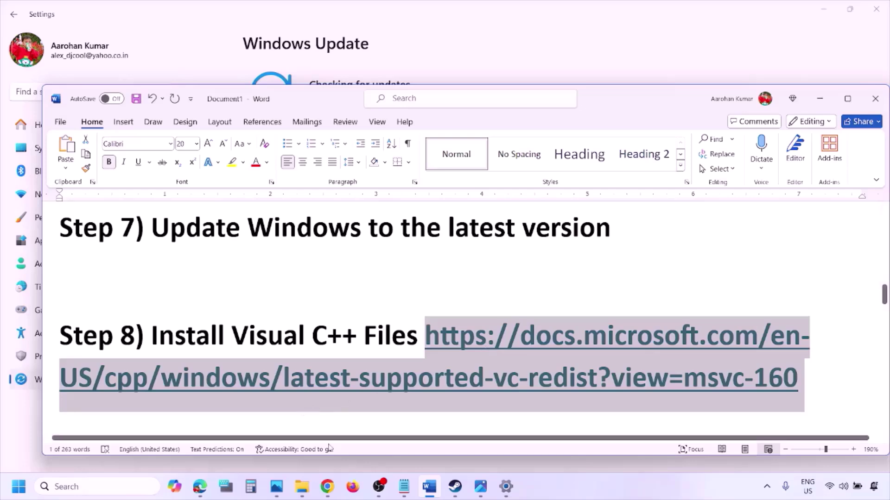
right_click(328, 487)
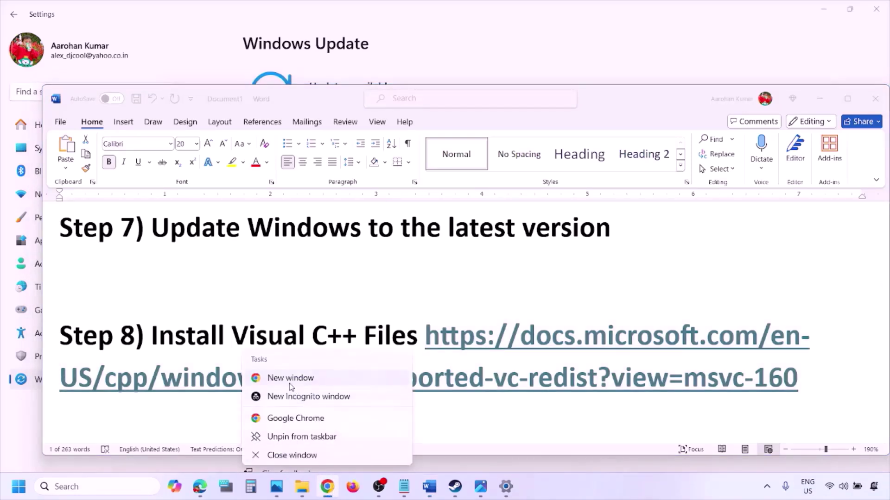
left_click(291, 378)
key("ctrl+v")
key("Return")
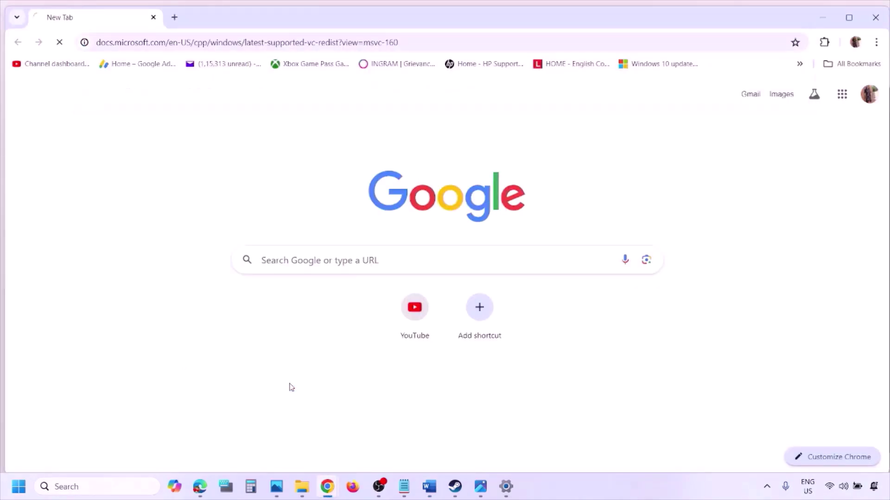
Highlight the Visual Studio 2015, 2017, 2019, and 2022 heading and the X86 and X64 entries in the redistributable download table
scroll(387, 272, "down", 4)
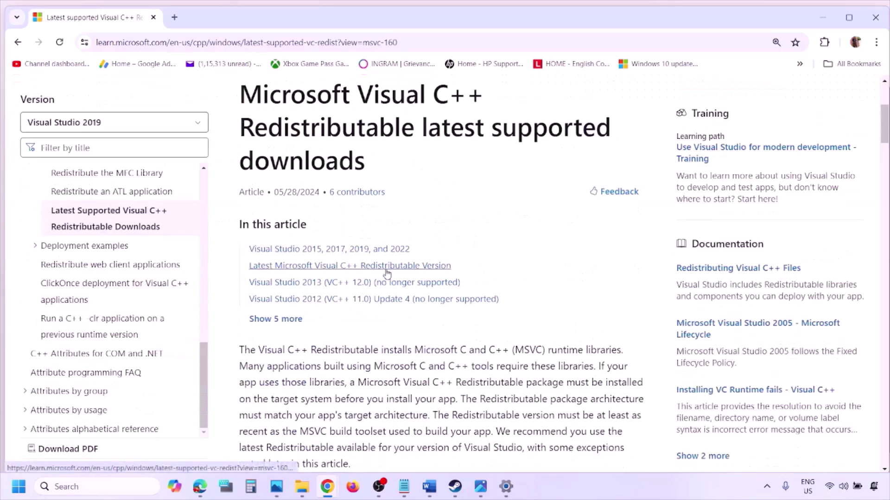
scroll(387, 272, "down", 5)
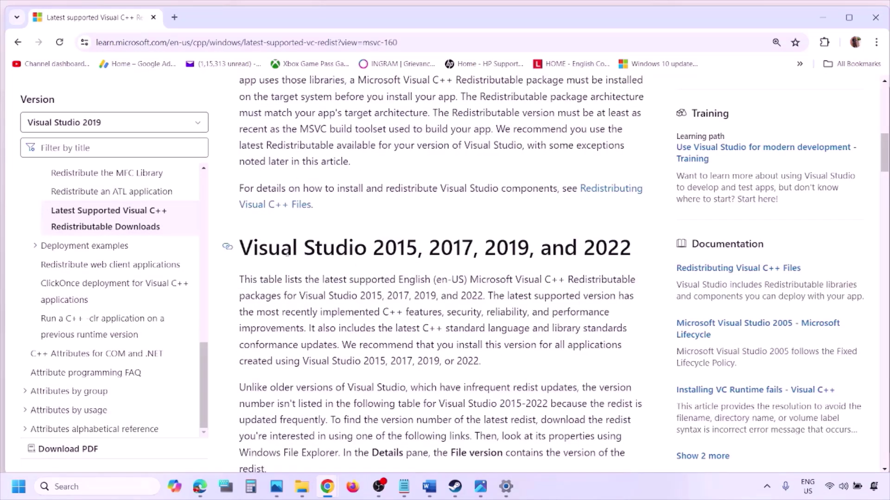
left_click_drag(287, 252, 597, 249)
scroll(390, 331, "down", 8)
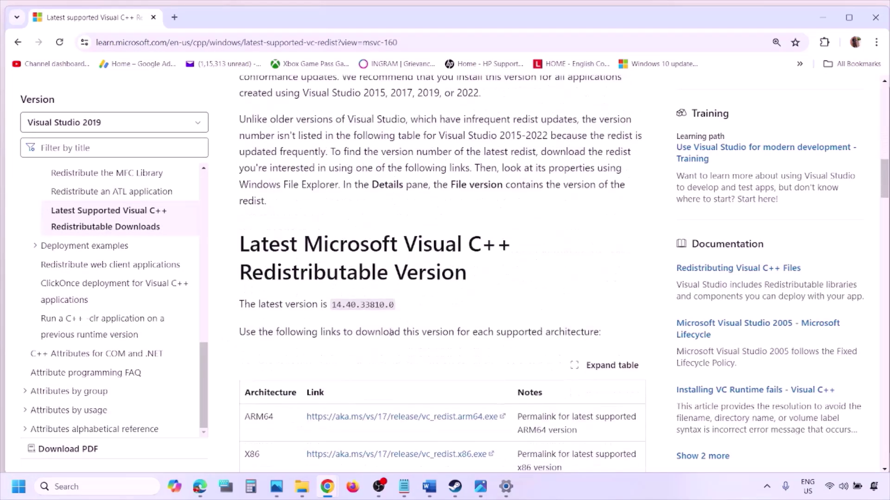
double_click(251, 267)
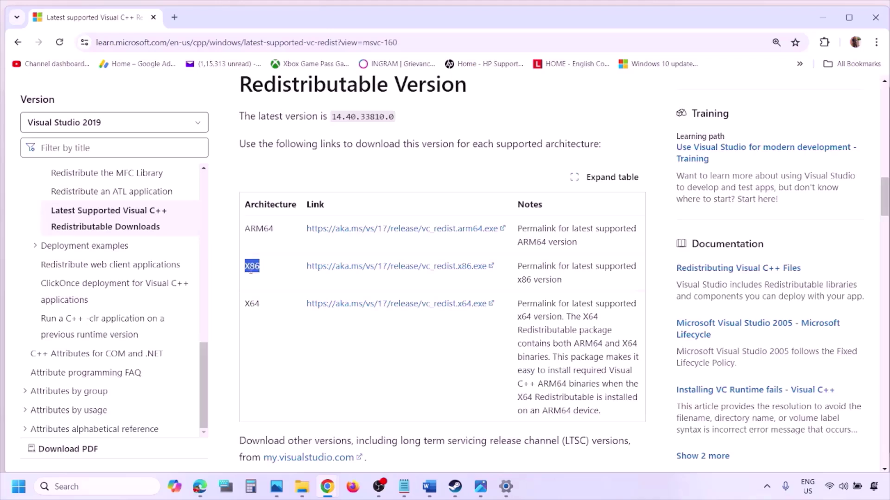
double_click(252, 304)
Download the X86 Visual C++ redistributable, launch its installer and start the repair
left_click_drag(247, 266, 437, 272)
left_click(437, 276)
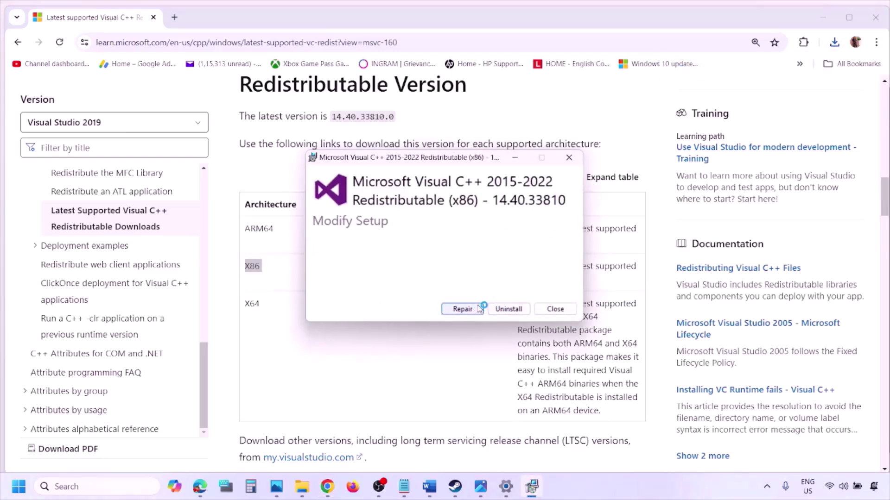
left_click(464, 308)
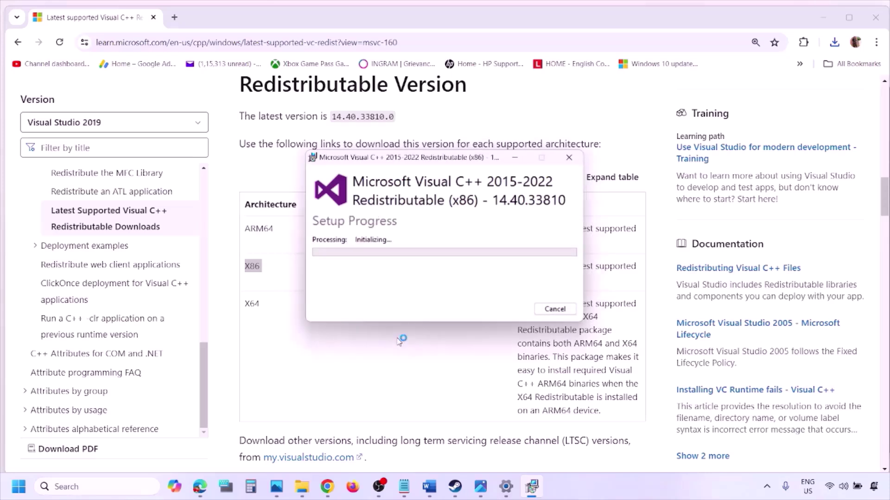
Download the X64 Visual C++ redistributable, launch its installer and start the repair
double_click(251, 304)
left_click(402, 306)
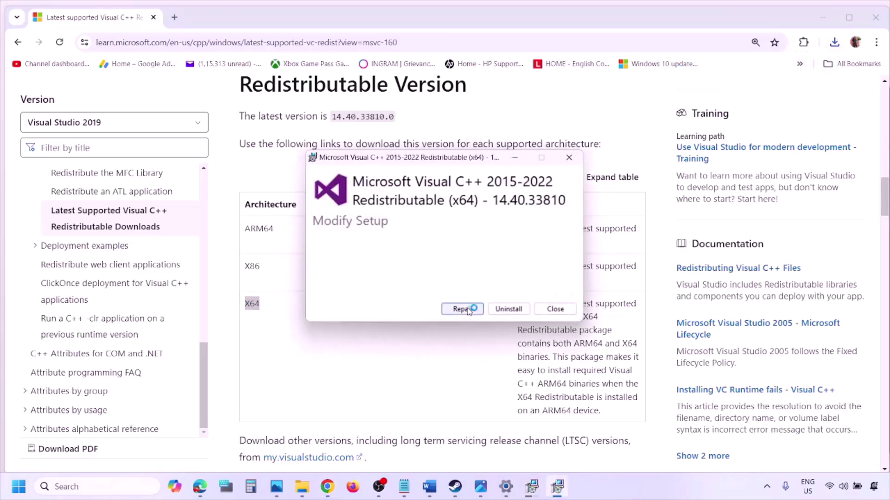
left_click(463, 309)
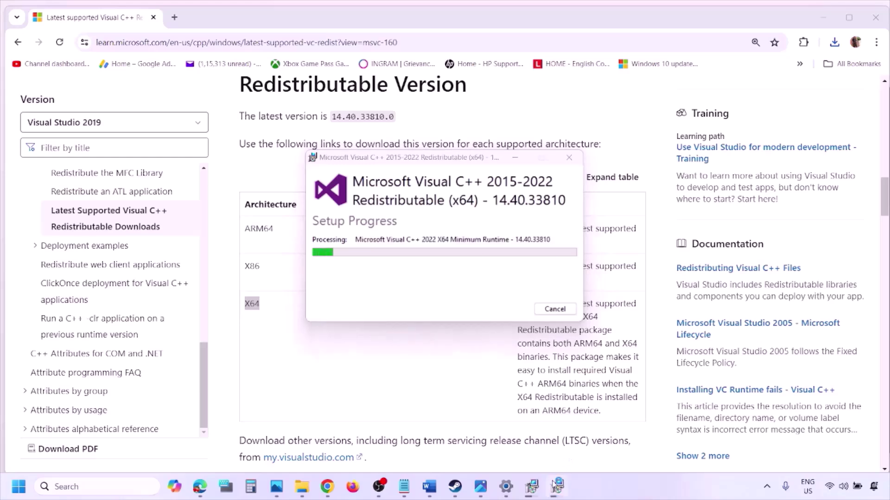
Place the x86 and x64 setup windows side by side, then bring the download page back in front
left_click_drag(489, 158, 282, 197)
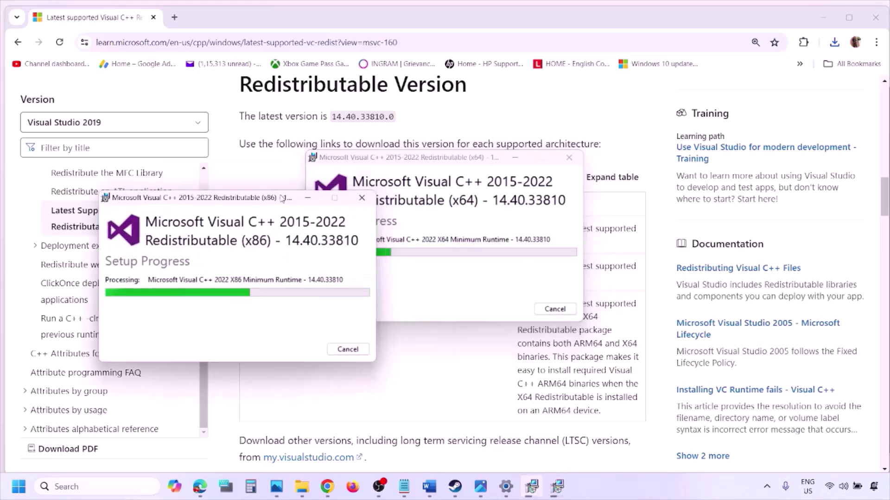
left_click_drag(450, 162, 564, 211)
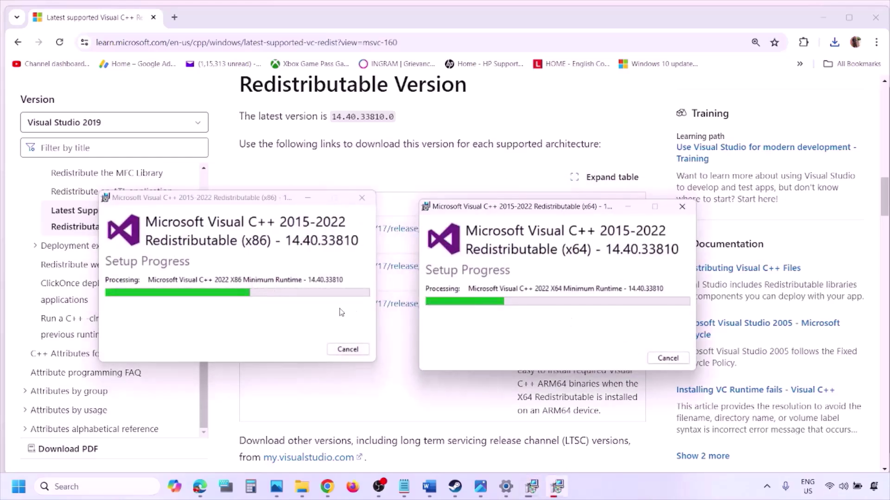
left_click(392, 401)
Show the Windows power options with the Restart choice again, then dismiss them without restarting
left_click(15, 493)
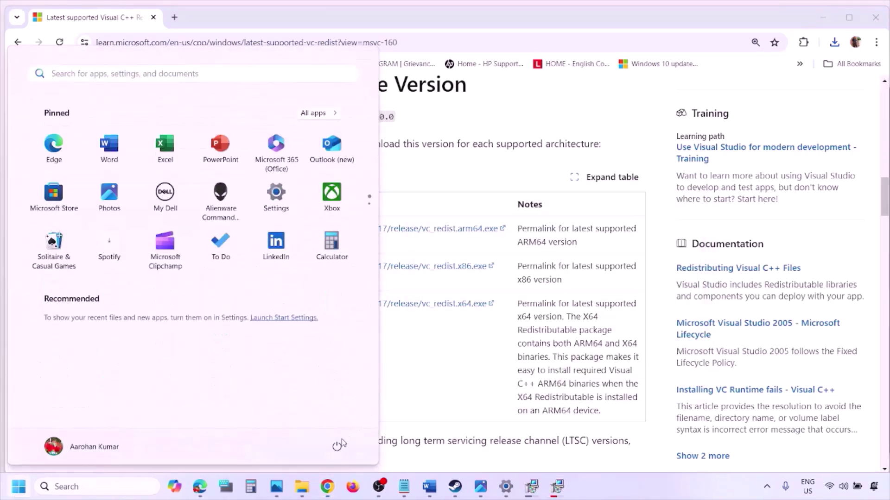
left_click(337, 448)
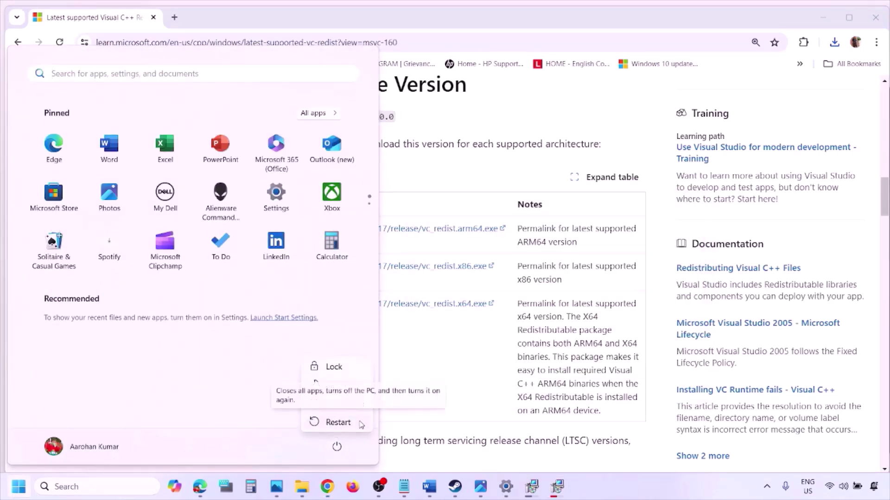
key("Escape")
left_click(460, 393)
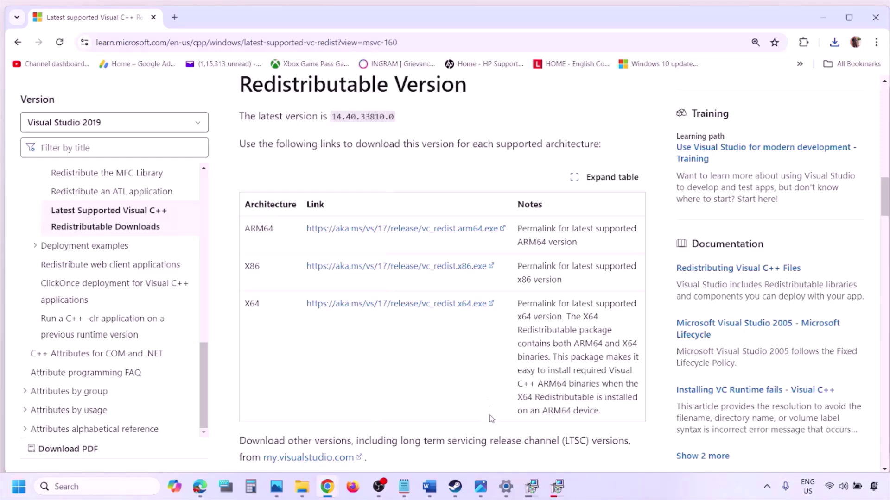
Switch to the Word notes, go to Step 9 about unplugging external devices, and maximize the window
left_click(429, 487)
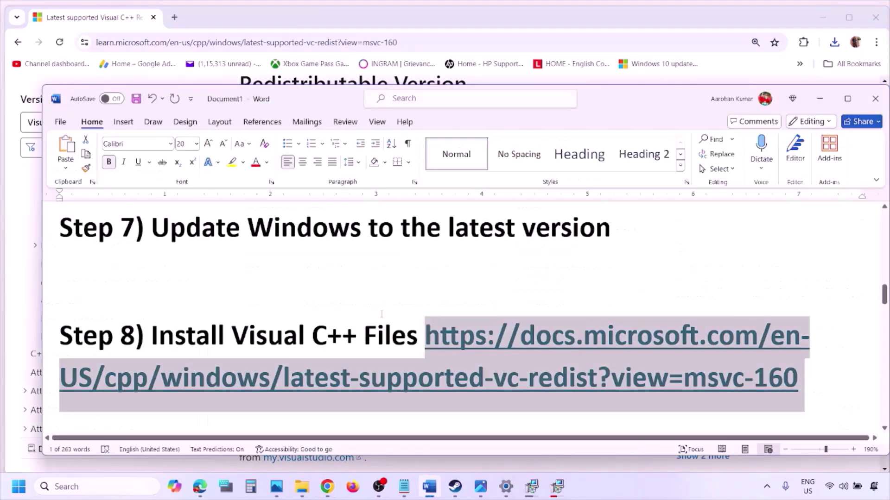
scroll(382, 314, "down", 3)
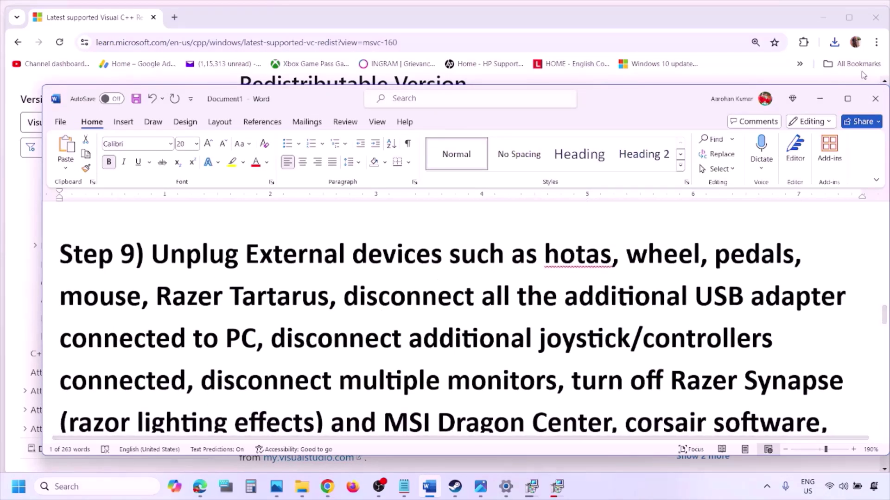
left_click(849, 99)
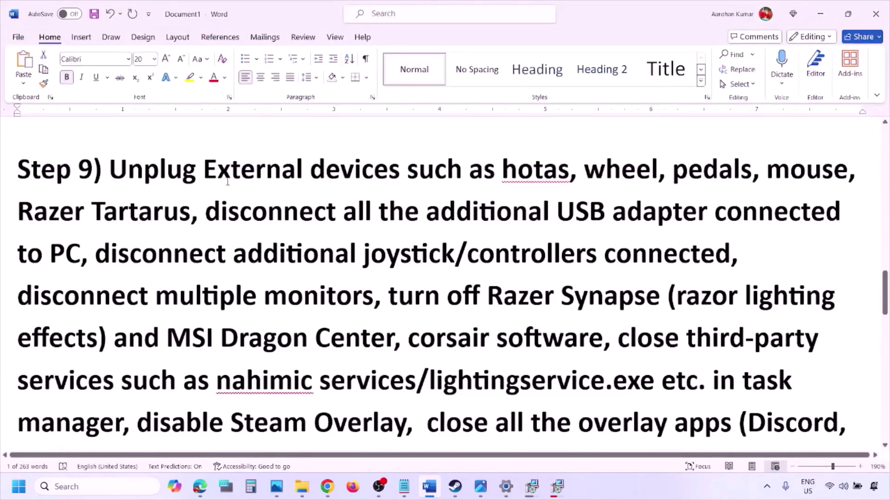
Highlight the Step 9 instructions in turn, from unplugging external devices, controllers and extra monitors to closing third-party services in Task Manager
left_click_drag(113, 173, 709, 214)
left_click(659, 209)
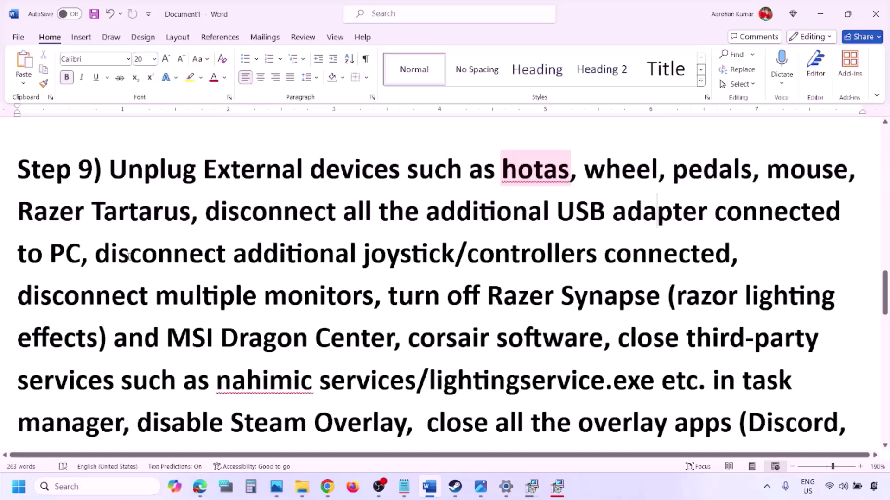
left_click_drag(96, 253, 732, 257)
left_click(588, 296)
left_click_drag(31, 298, 309, 299)
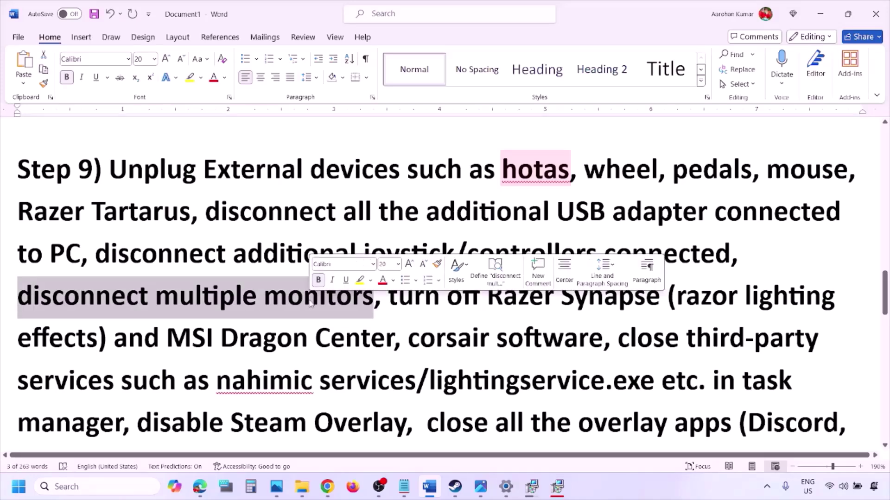
scroll(368, 264, "down", 1)
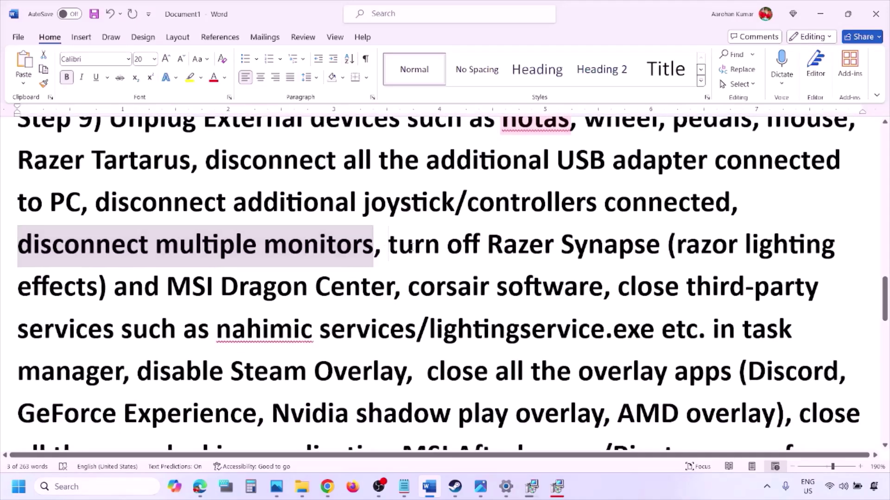
left_click_drag(389, 244, 123, 371)
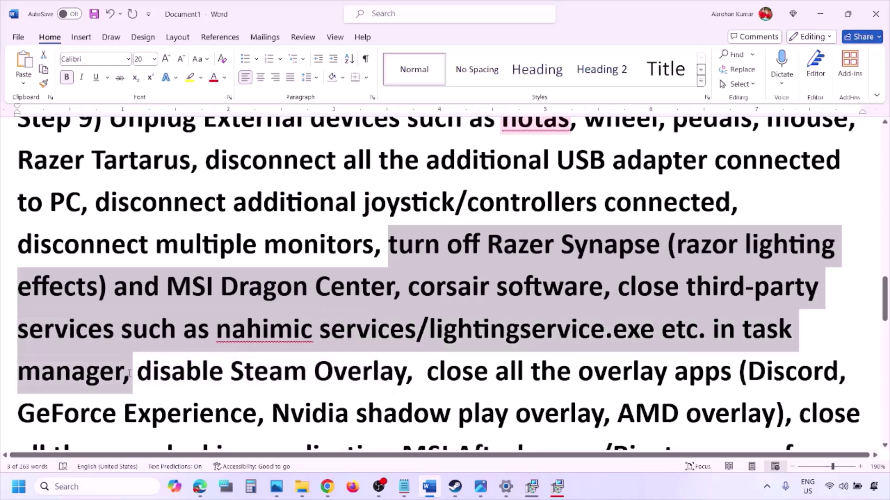
Highlight the "disable Steam Overlay" note, then step through the screenshots showing how to open the game's Properties in Steam
scroll(160, 325, "down", 1)
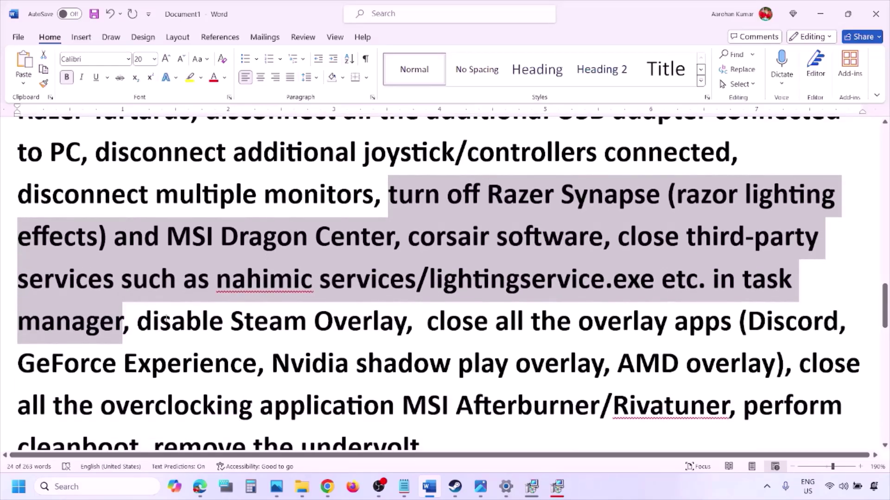
left_click_drag(167, 320, 407, 320)
left_click(615, 492)
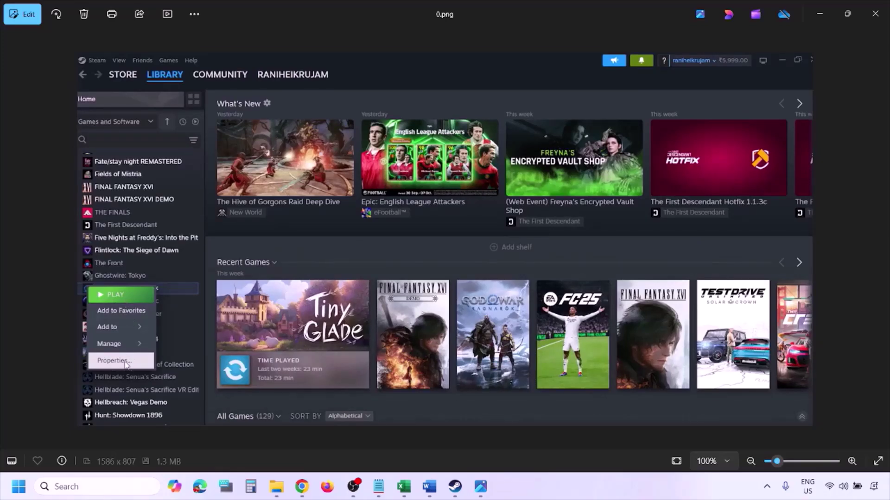
key("Right")
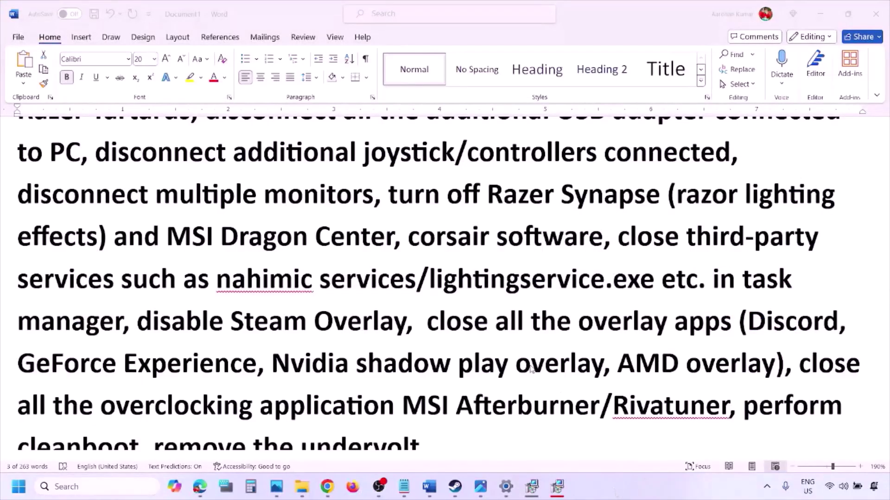
Bring the rest of Step 9 into view, then switch to Discord's Game Overlay settings and turn off the in-game overlay
scroll(532, 370, "down", 2)
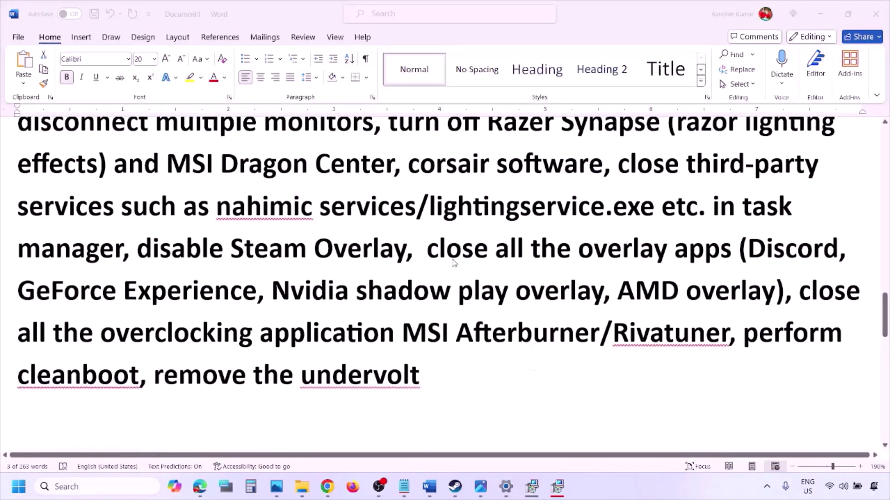
key("alt+Tab")
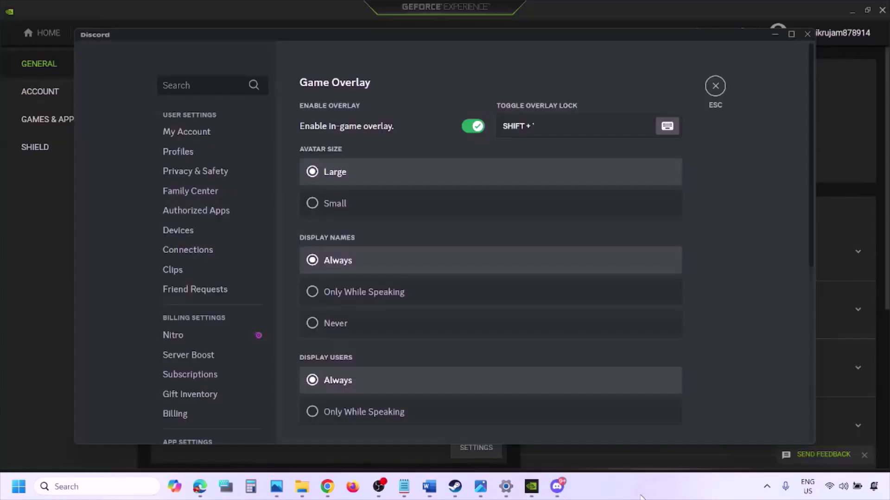
scroll(219, 250, "down", 10)
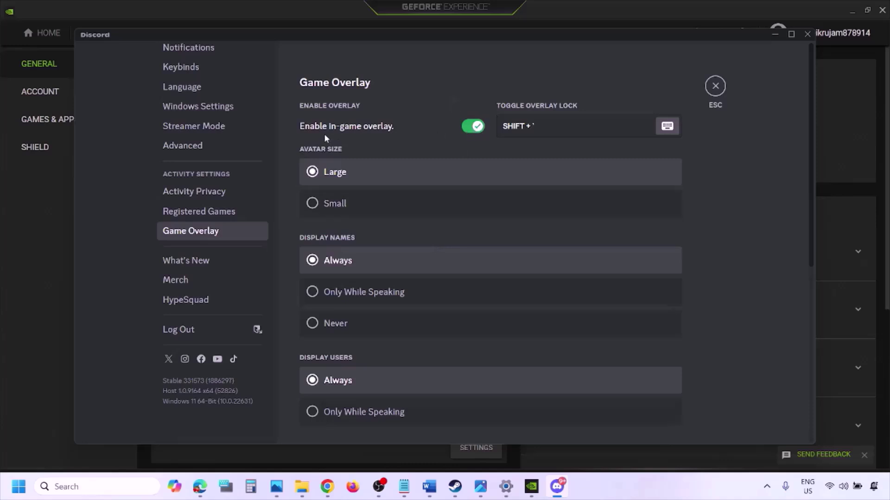
left_click(469, 128)
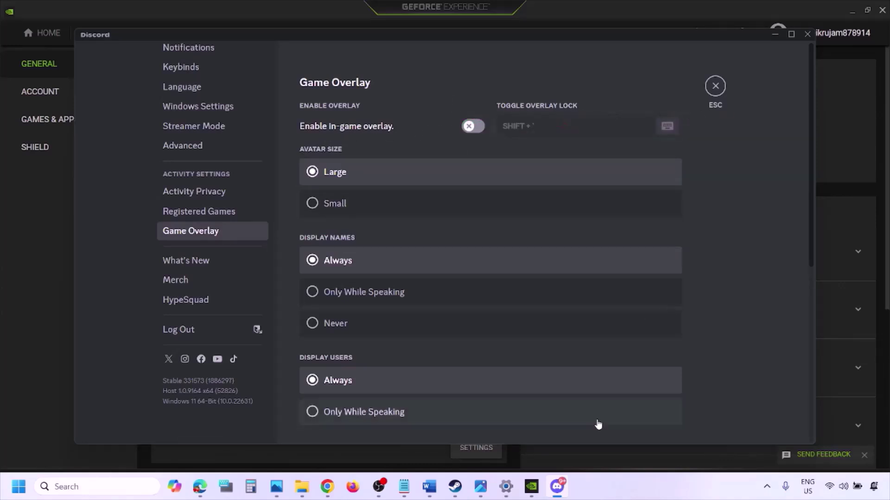
Switch to GeForce Experience, turn off its In-Game Overlay, and return to the Word notes
left_click(533, 487)
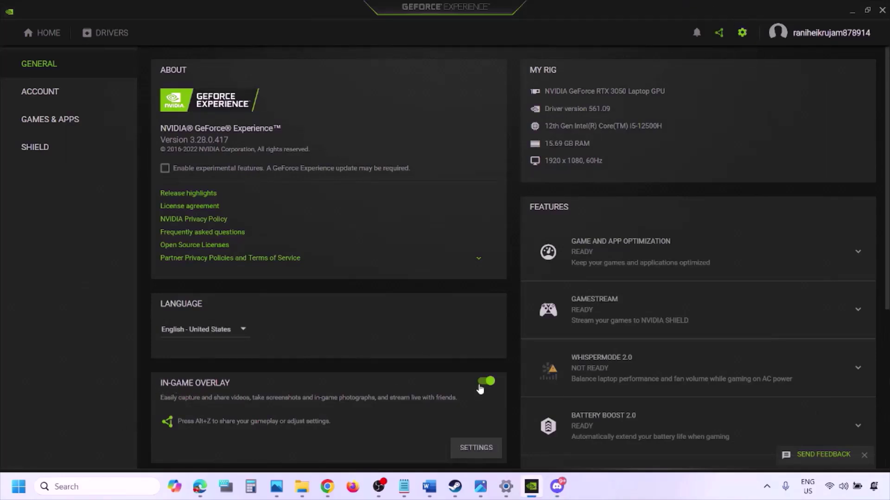
left_click(484, 382)
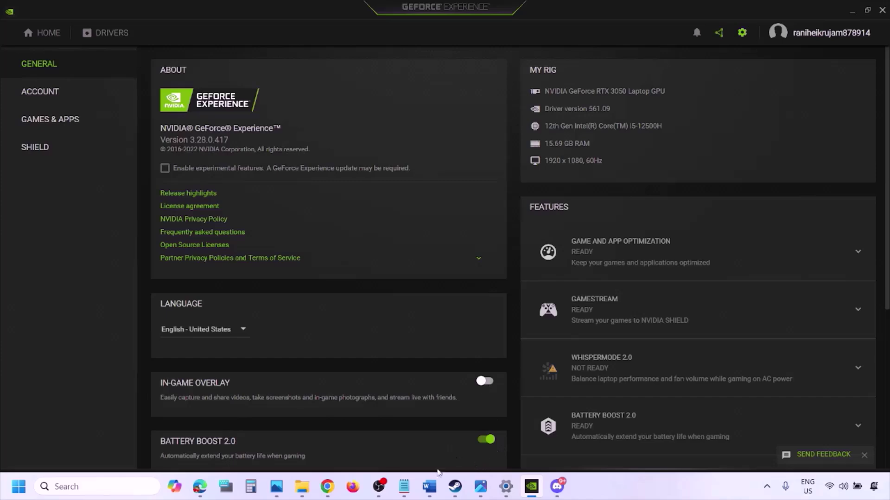
left_click(427, 492)
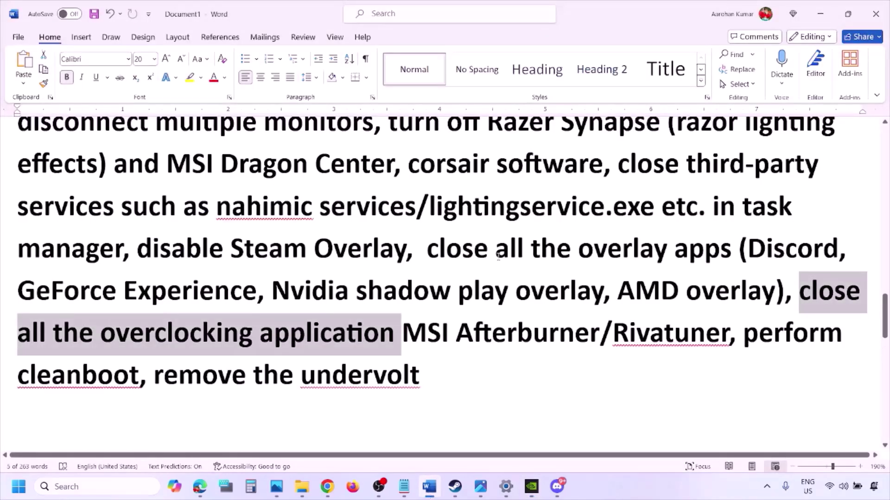
Highlight the phrase "close all the overlay apps" in the Step 9 notes
scroll(637, 187, "up", 2)
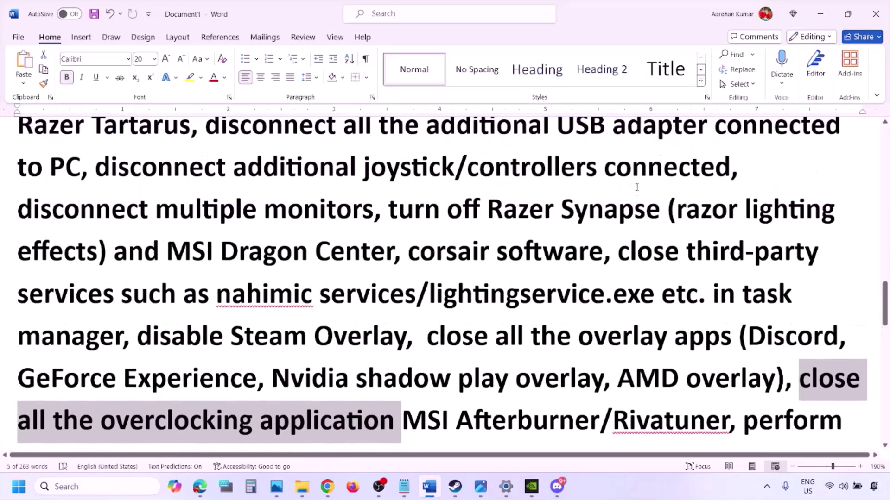
scroll(556, 231, "down", 1)
left_click_drag(439, 271, 693, 277)
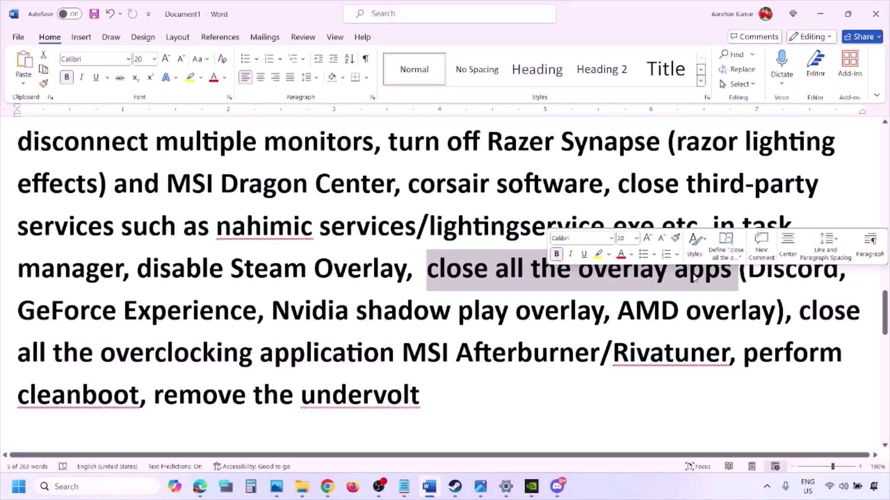
left_click(488, 273)
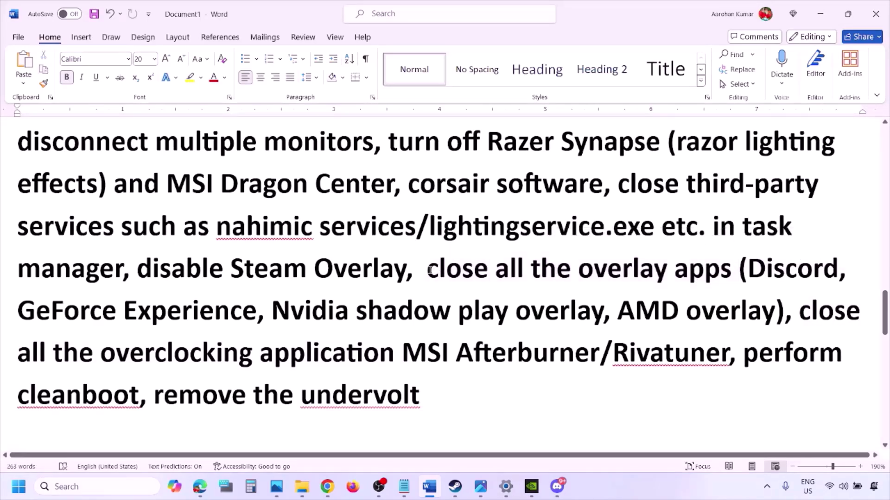
left_click_drag(427, 270, 737, 274)
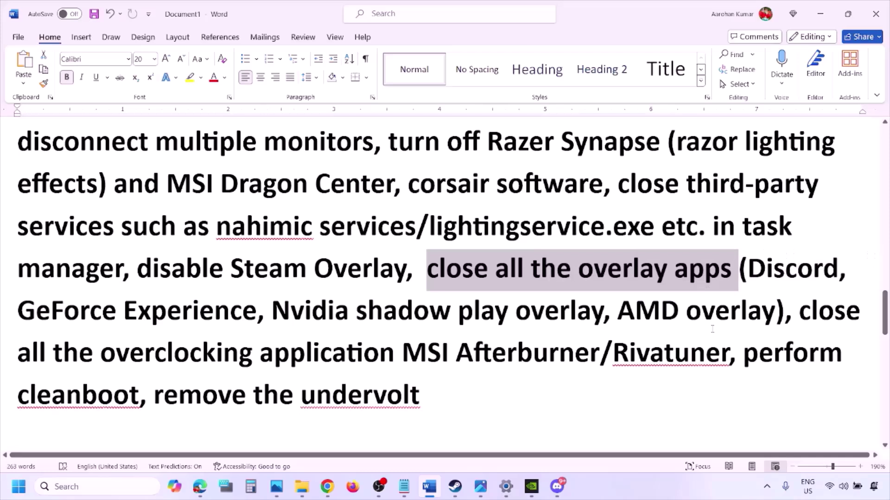
Quit Discord, the NVIDIA background app and the G-logo app that are running among the hidden background icons
left_click(767, 488)
right_click(745, 431)
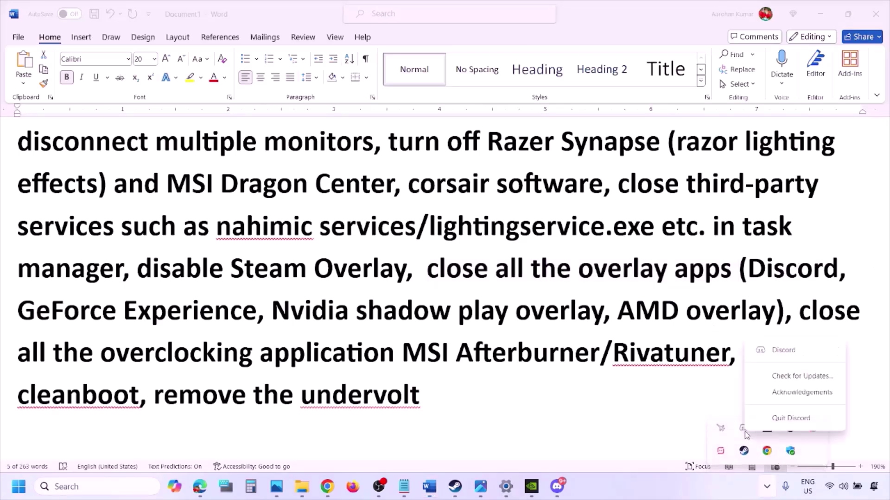
left_click(782, 418)
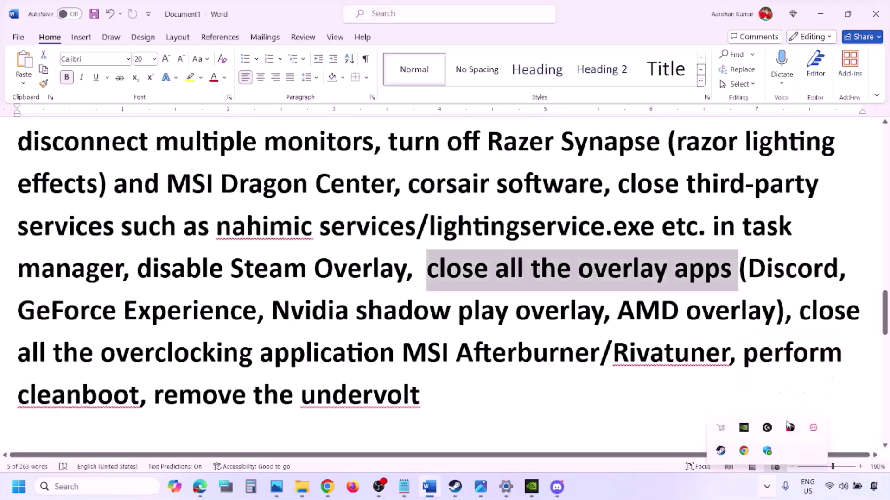
right_click(744, 431)
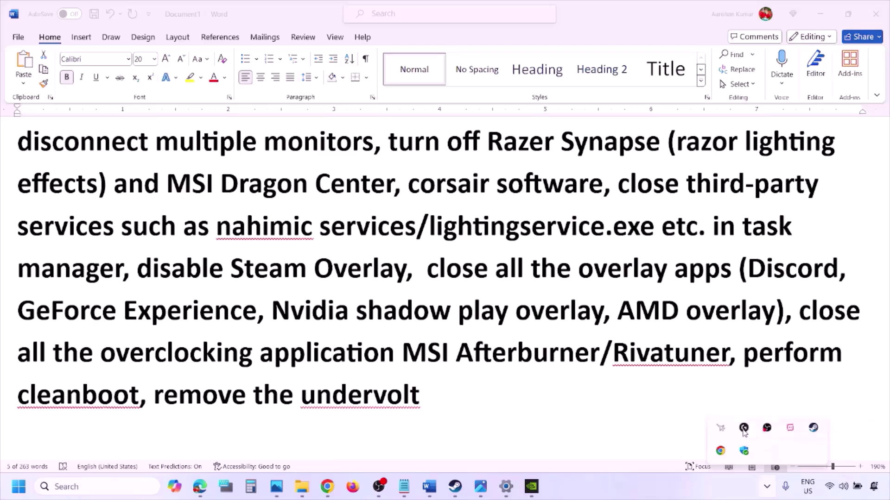
right_click(743, 428)
left_click(714, 459)
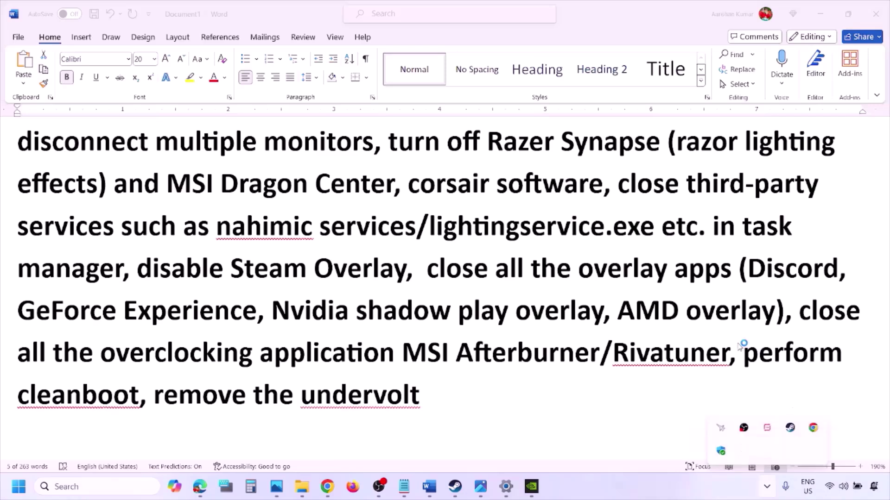
Highlight "close all the overlay apps" again, then quit the background app with the pink icon and return to the notes
left_click_drag(427, 270, 740, 271)
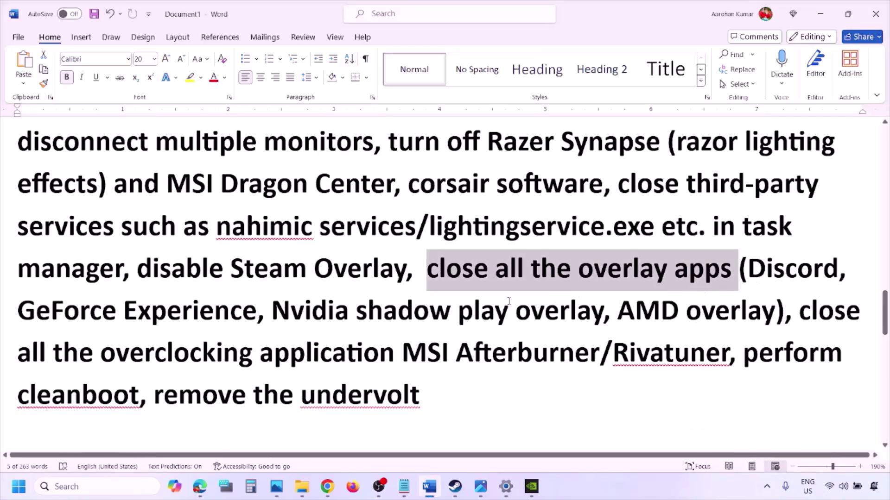
left_click(767, 487)
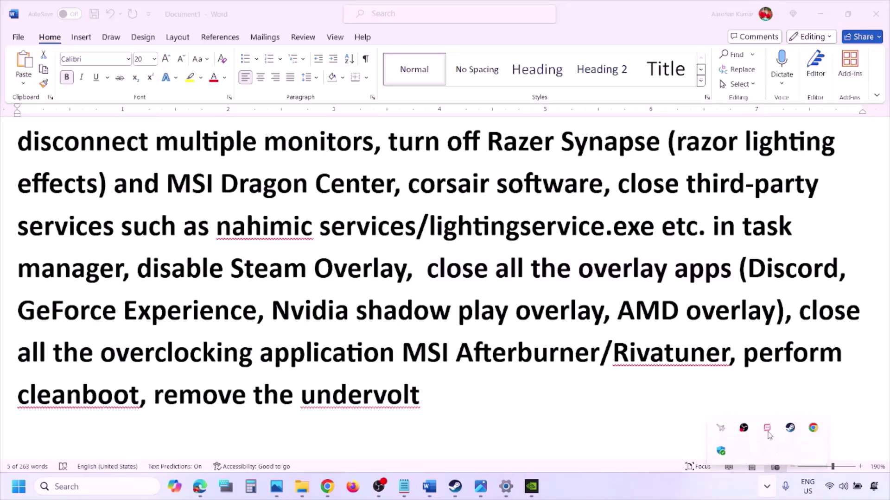
right_click(766, 432)
left_click(737, 422)
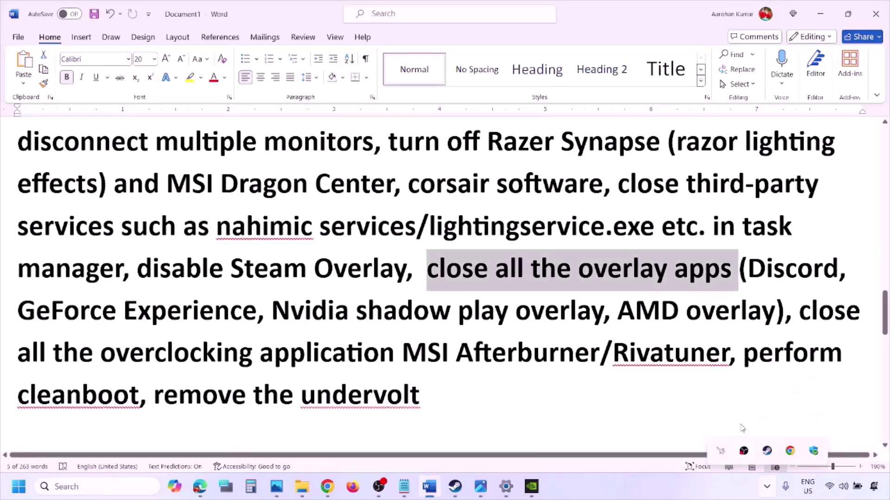
left_click(801, 321)
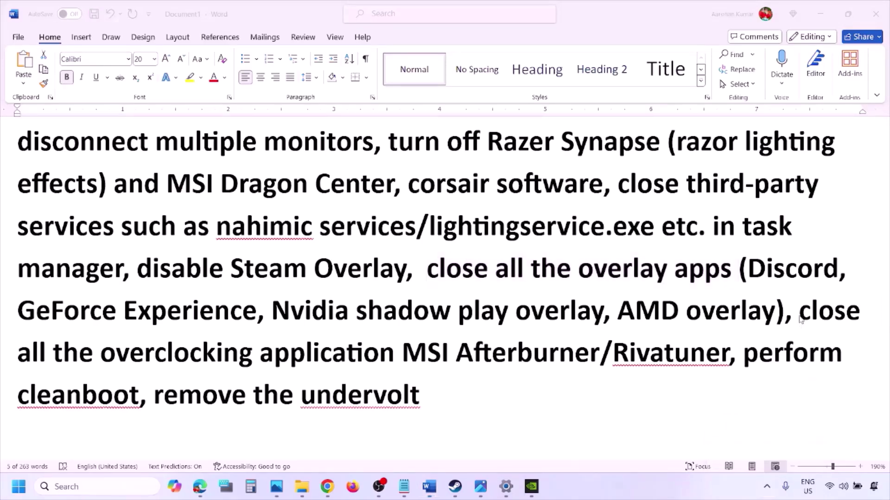
Highlight the note about closing all overclocking applications and exit MSI Afterburner running in the background
left_click_drag(800, 313, 426, 354)
left_click(768, 485)
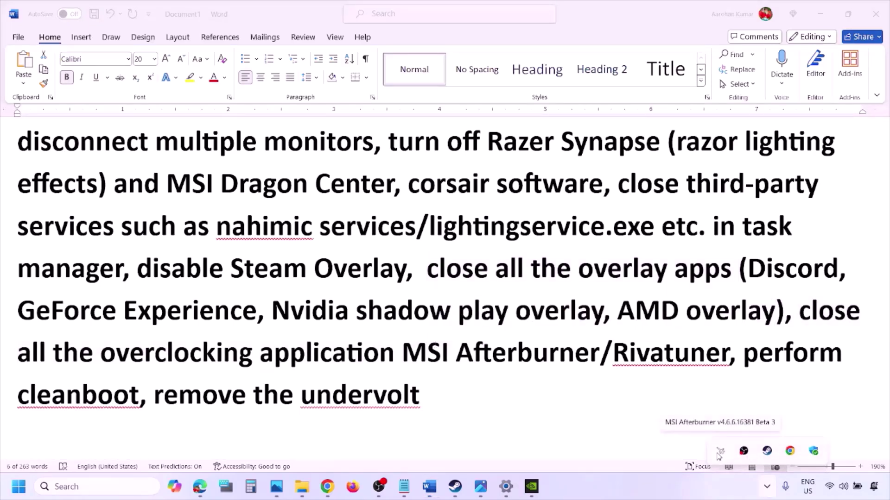
right_click(719, 452)
left_click(745, 445)
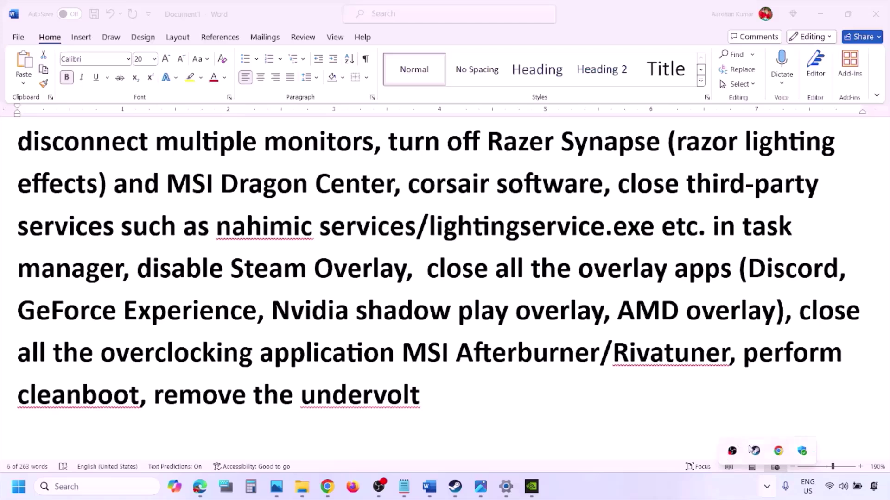
left_click_drag(798, 311, 427, 354)
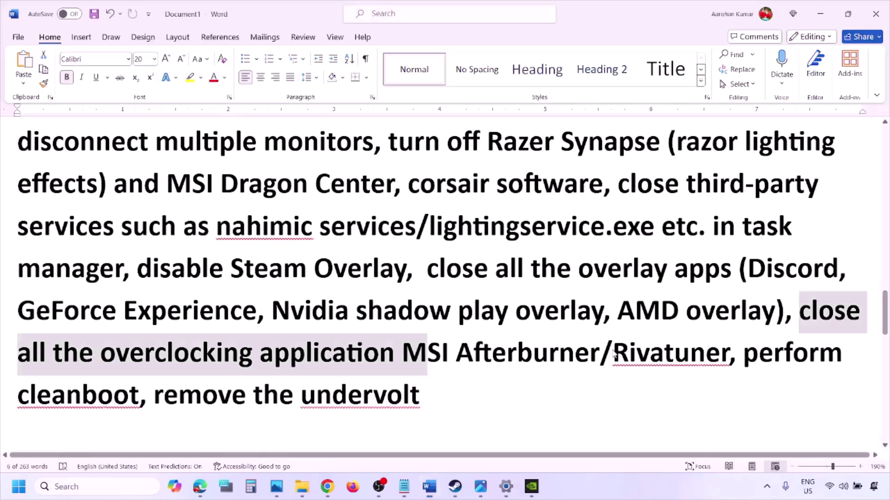
Highlight the start of the "perform cleanboot" instruction and start a Windows search with "ystem"
left_click_drag(613, 353, 819, 355)
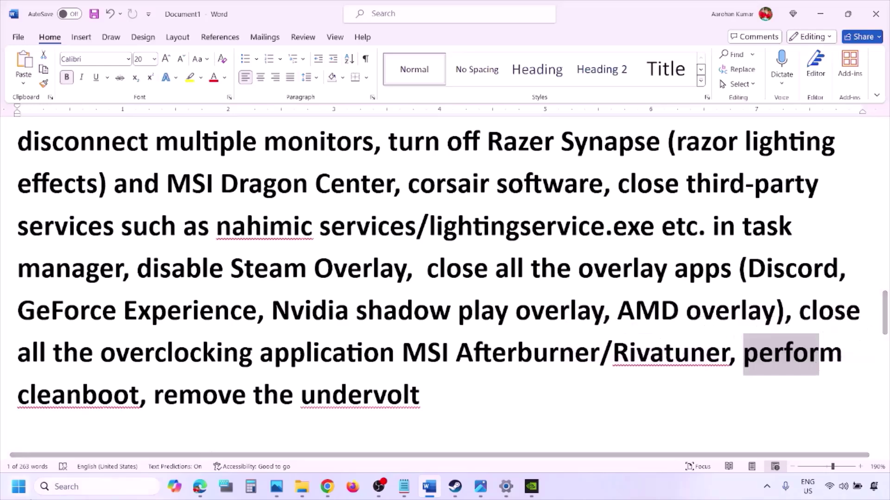
left_click(67, 484)
type("ystem")
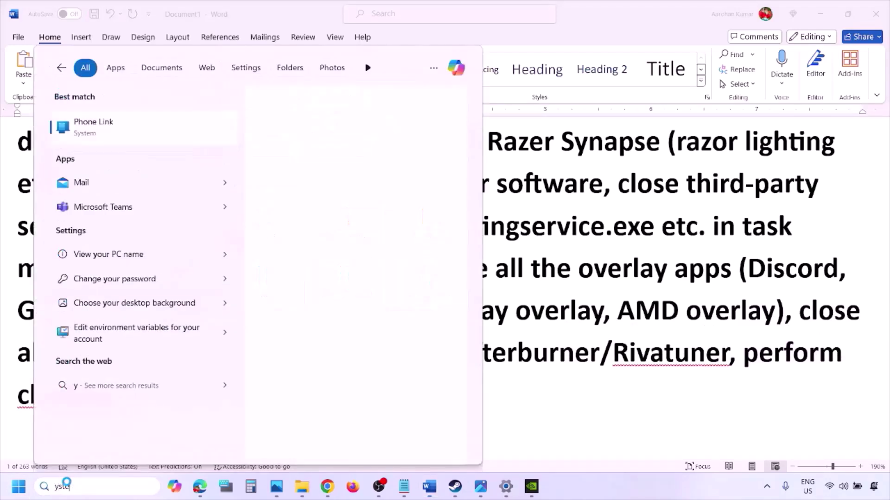